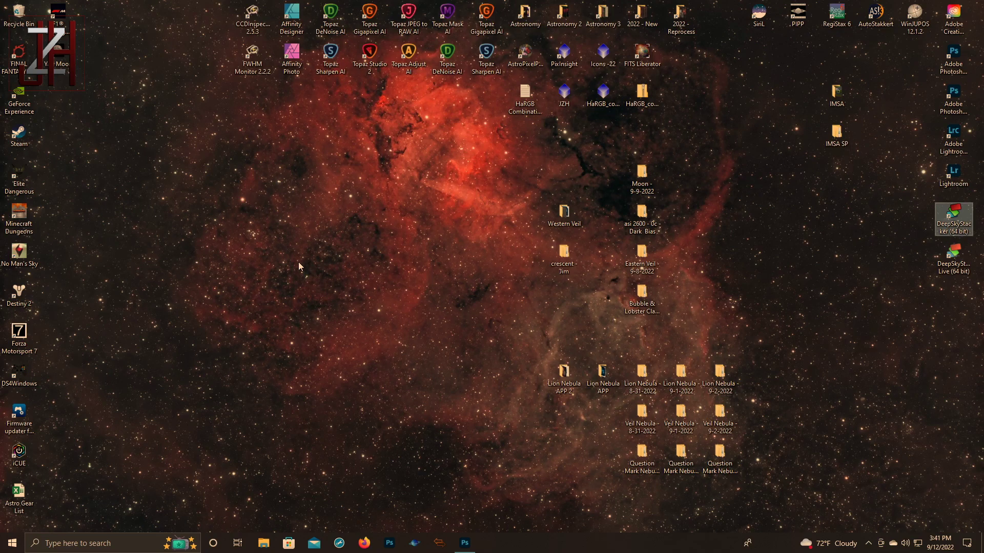
- Launch DeepSkyStacker (64 bit) from its desktop icon
double_click(949, 220)
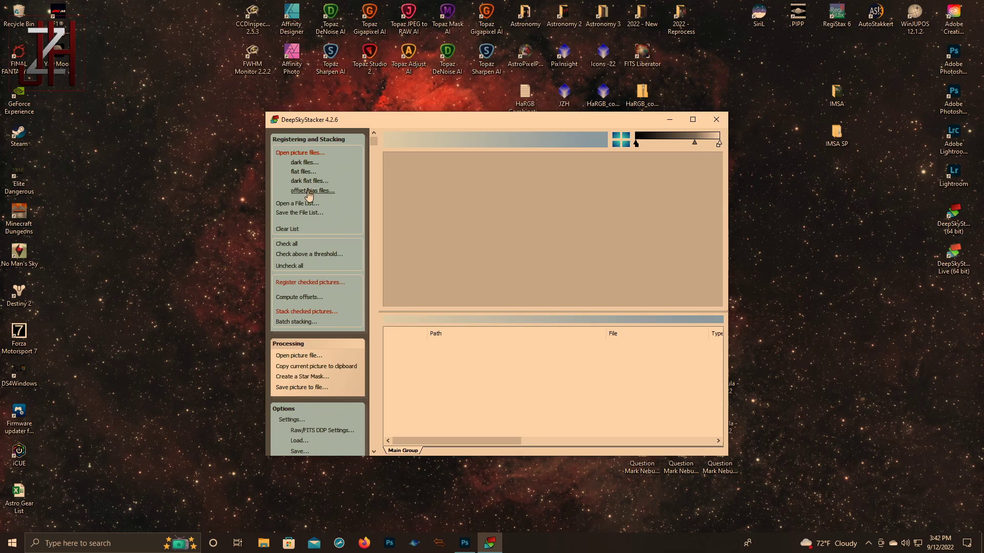
- Load the North American Nebula - 8-28-2022 LIGHT FITS files as light frames, excluding the Autosave TIFs
click(311, 153)
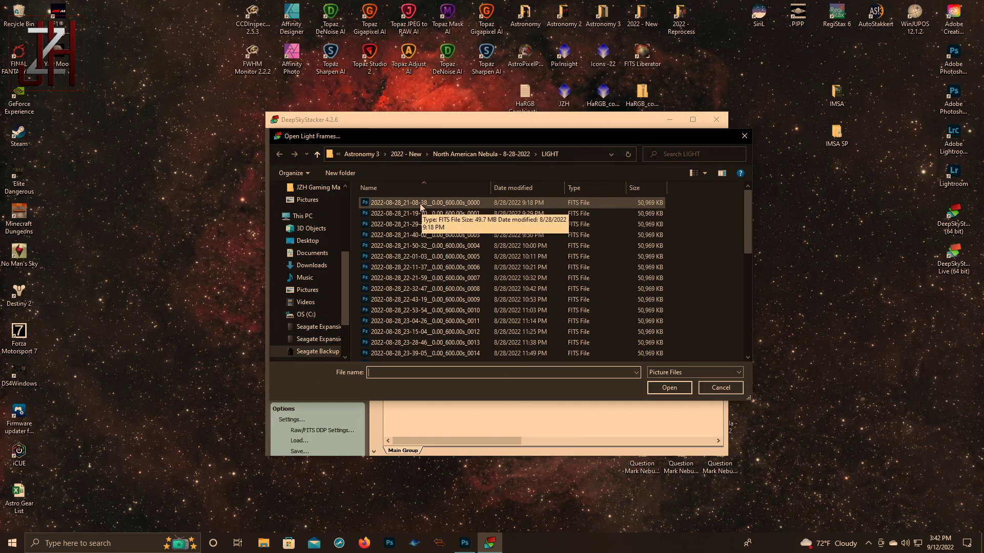
click(404, 154)
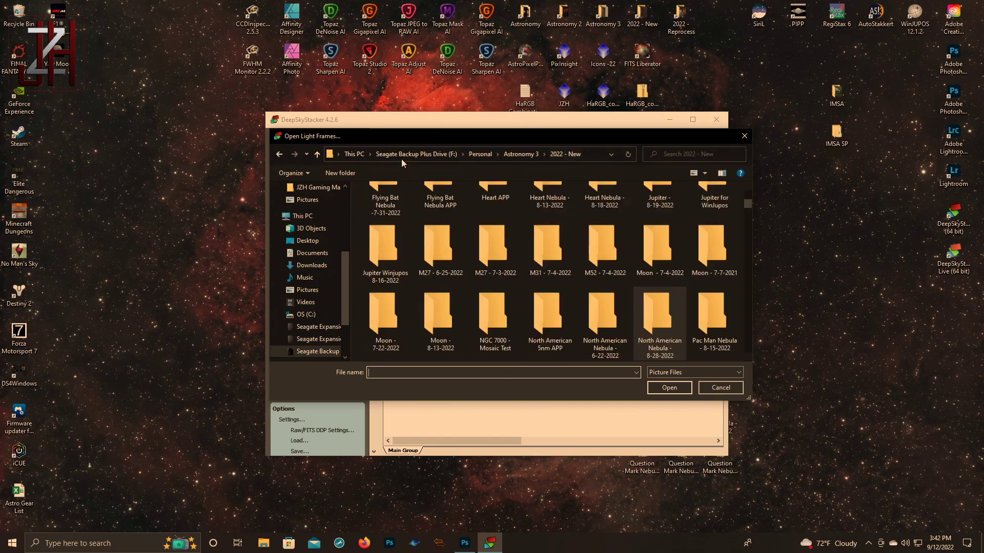
double_click(657, 330)
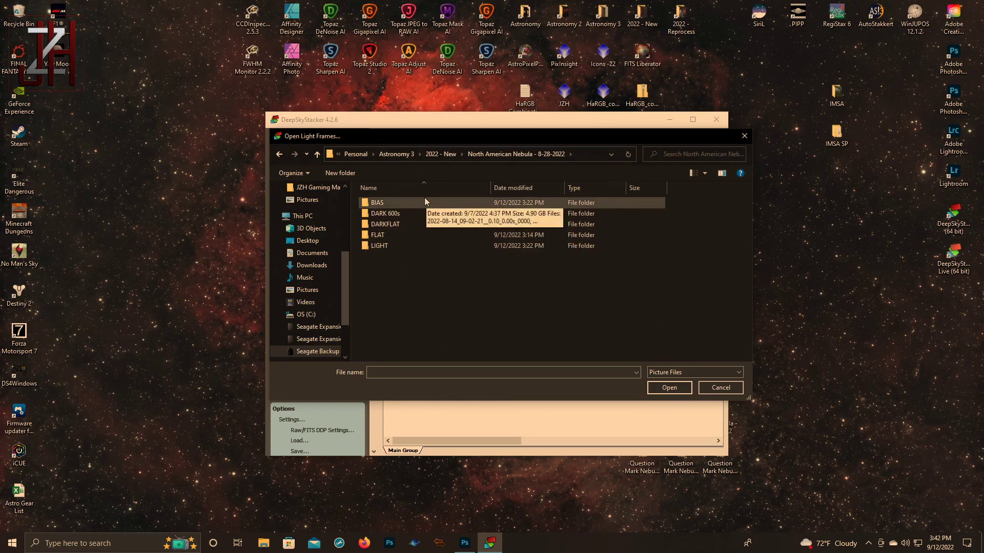
double_click(399, 245)
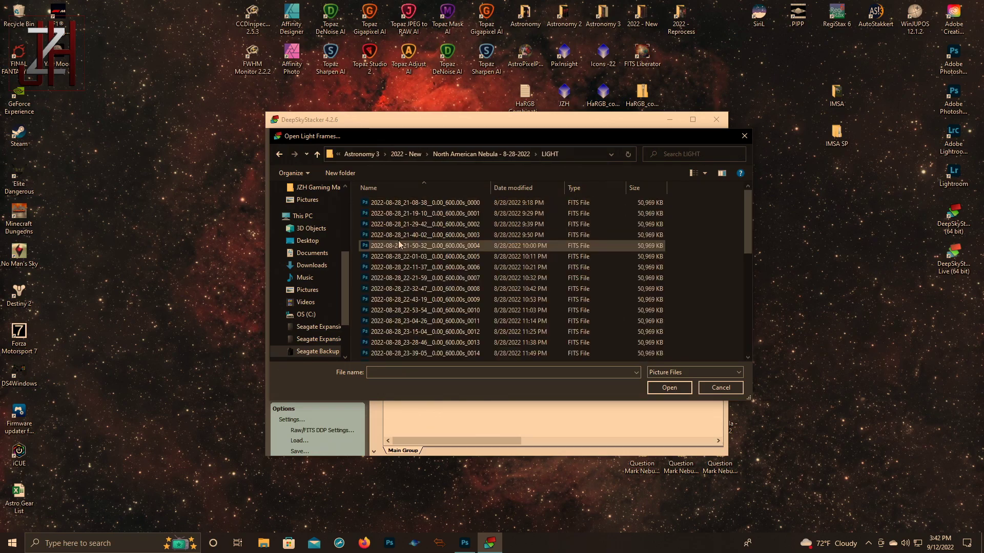
click(408, 203)
key(shift+Down)
key(shift+Down)
key(shift+Down)
key(shift+Down)
key(shift+Down)
key(shift+Down)
key(shift+Down)
key(shift+Down)
key(shift+Down)
key(shift+Down)
key(shift+Down)
key(shift+Down)
key(shift+Down)
key(shift+Down)
key(shift+Down)
key(shift+Down)
key(shift+Down)
key(shift+Down)
key(shift+Down)
key(shift+Down)
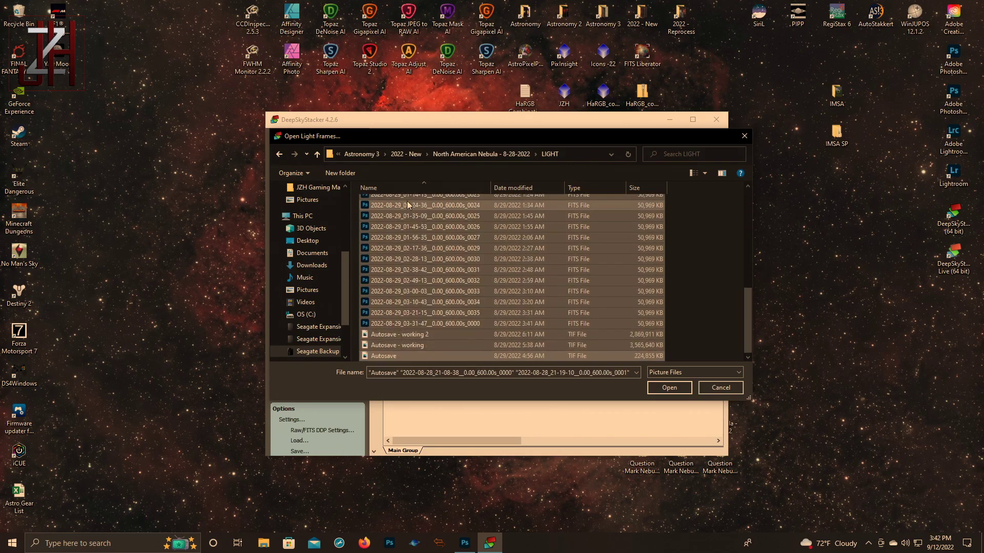
key(shift+Up)
key(shift+Up)
key(shift+Up)
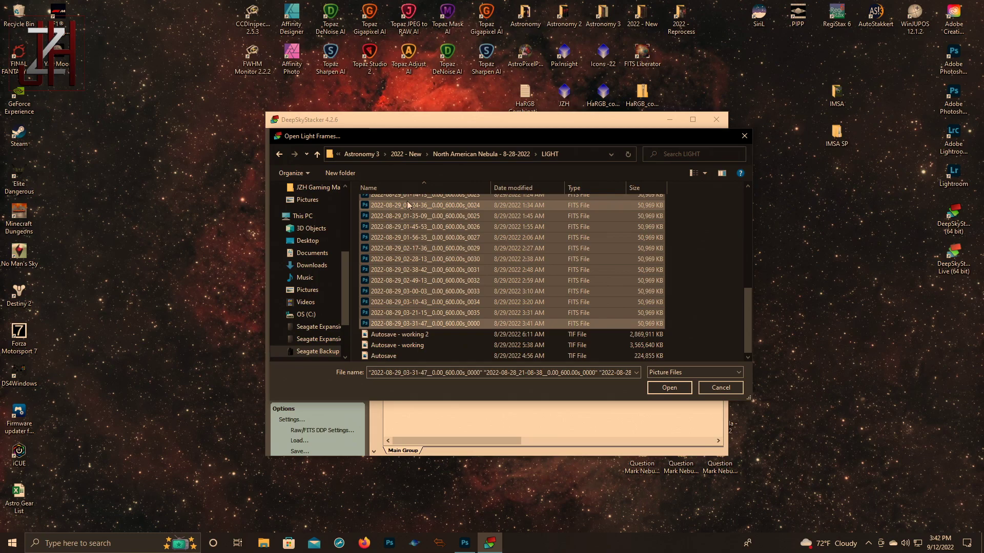
key(Return)
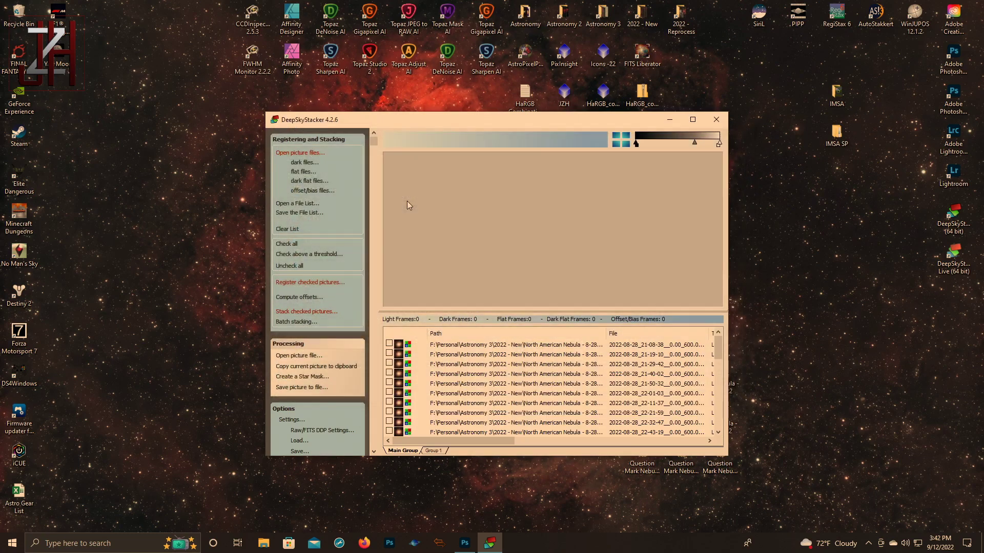
- Add the 30 dark frames, leaving out the two MasterDark files
click(305, 162)
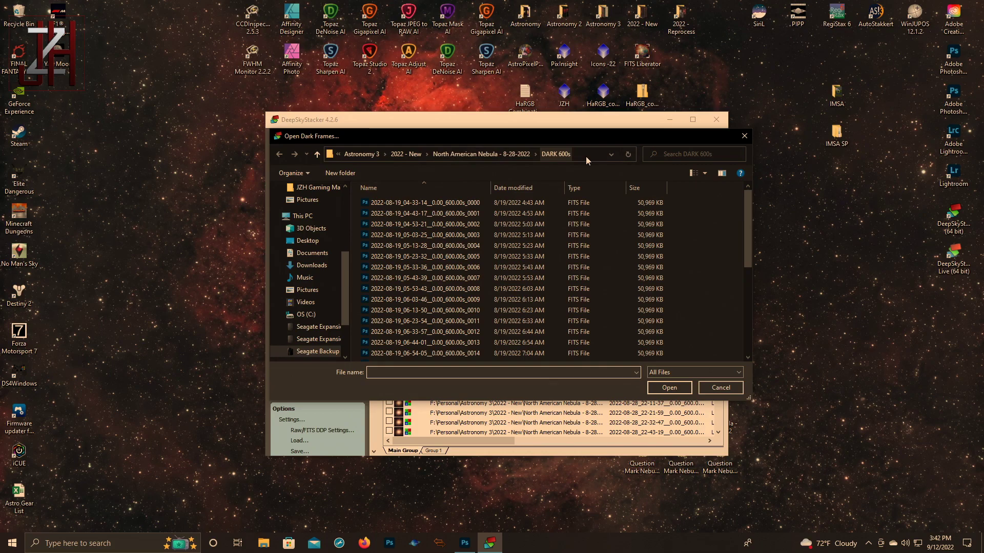
click(453, 203)
key(shift+Down)
key(shift+Down)
key(shift+Down)
key(shift+Down)
key(shift+Down)
key(shift+Down)
key(shift+Down)
key(shift+Down)
key(shift+Down)
key(shift+Down)
key(shift+Down)
key(shift+Down)
key(shift+Down)
key(shift+Down)
key(shift+Down)
key(shift+Down)
key(shift+Down)
key(shift+Down)
key(shift+Down)
key(shift+Down)
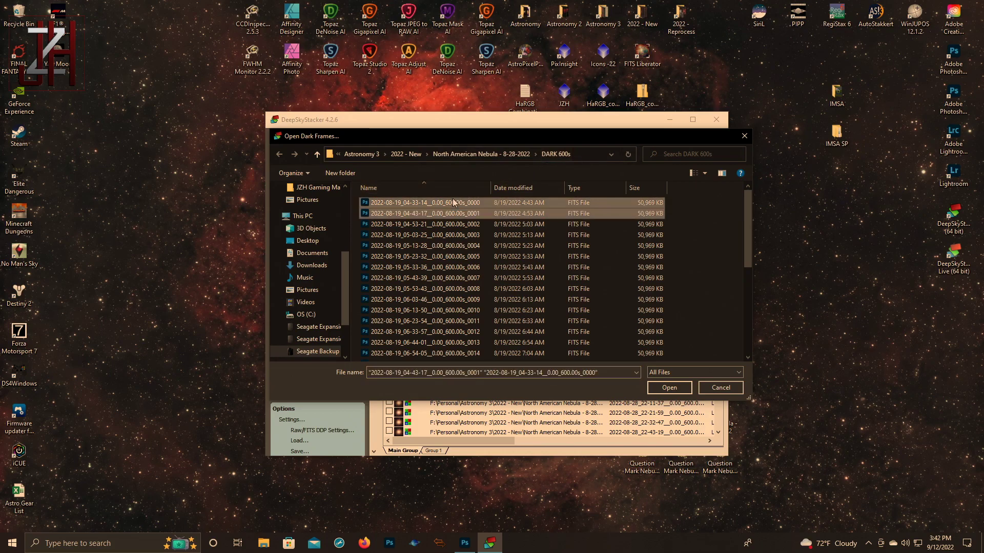
key(shift+Up)
key(shift+Up)
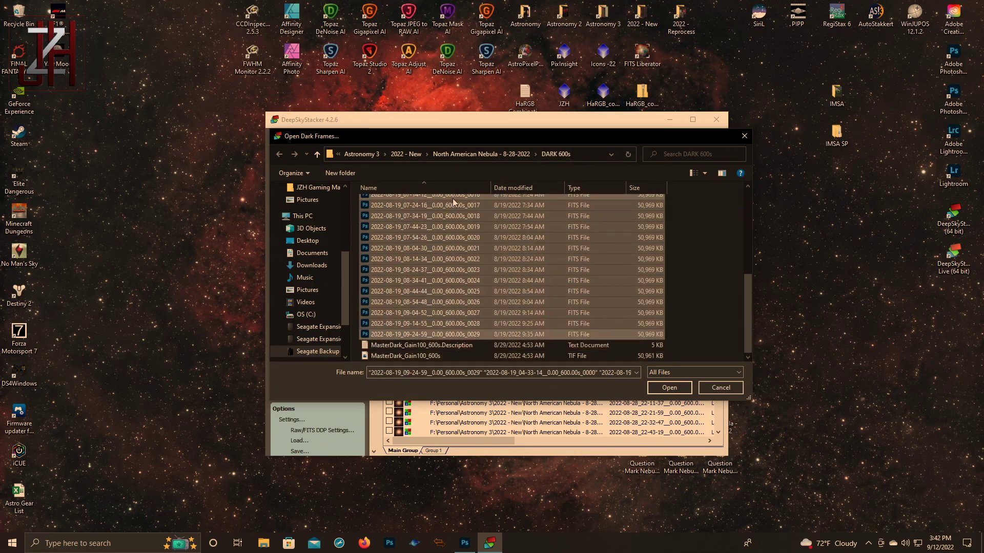
key(Return)
- Add the 25 flat frames
click(303, 172)
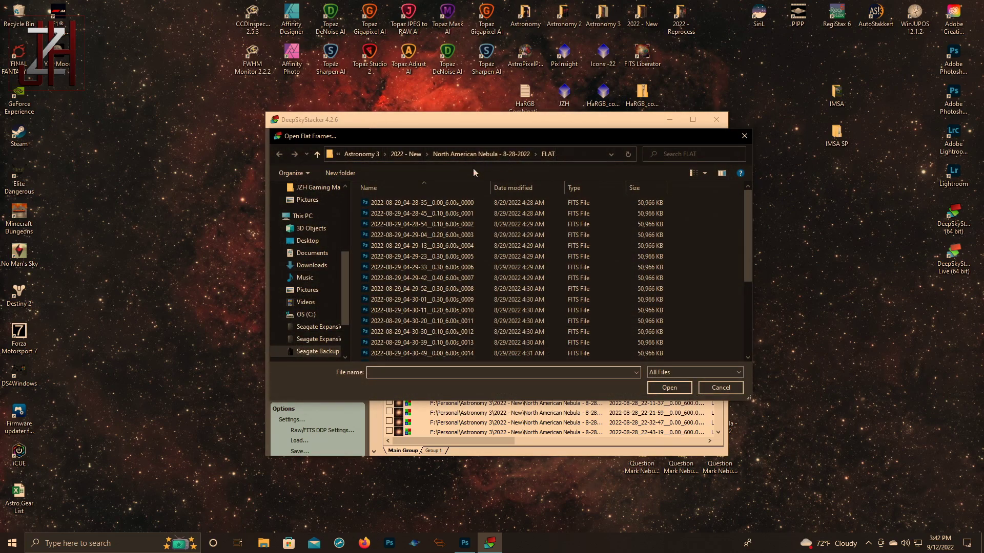
click(448, 204)
key(shift+Down)
key(shift+Down)
key(shift+Down)
key(shift+Down)
key(shift+Down)
key(shift+Down)
key(shift+Down)
key(shift+Down)
key(shift+Down)
key(shift+Down)
key(shift+Down)
key(shift+Down)
key(shift+Down)
key(shift+Down)
key(shift+Down)
key(shift+Down)
key(shift+Down)
key(shift+Down)
key(shift+Down)
key(shift+Down)
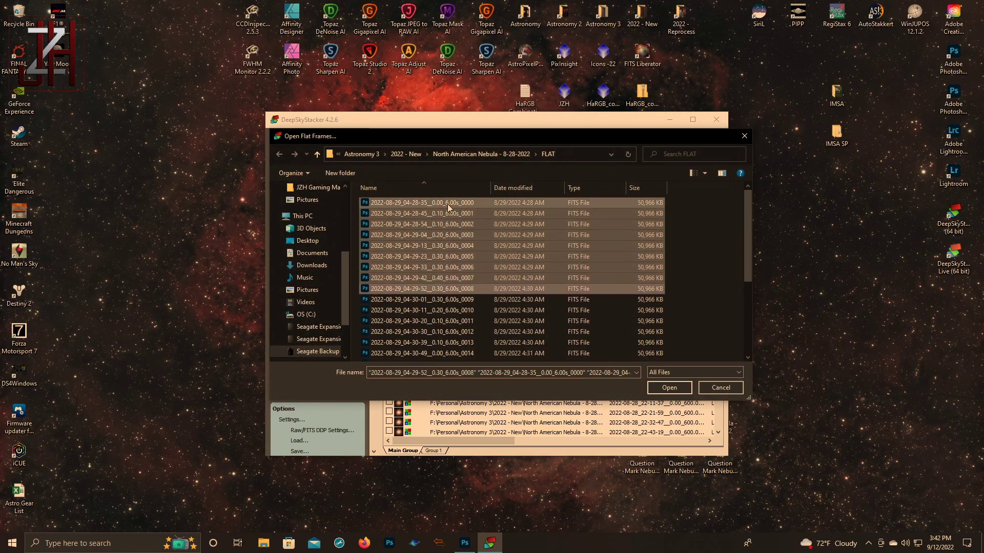
key(shift+Down)
key(Return)
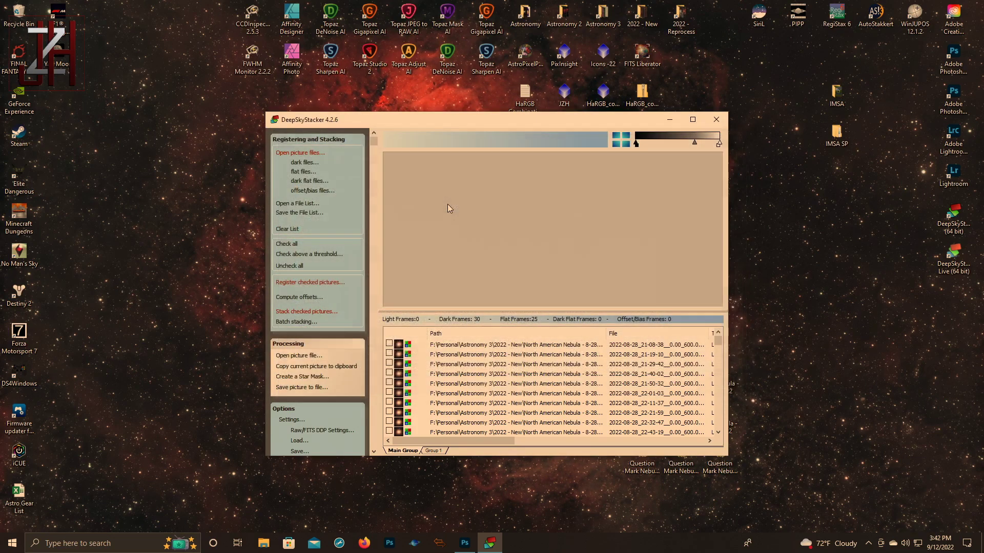
- Add the folder's dark-flat frames
click(310, 182)
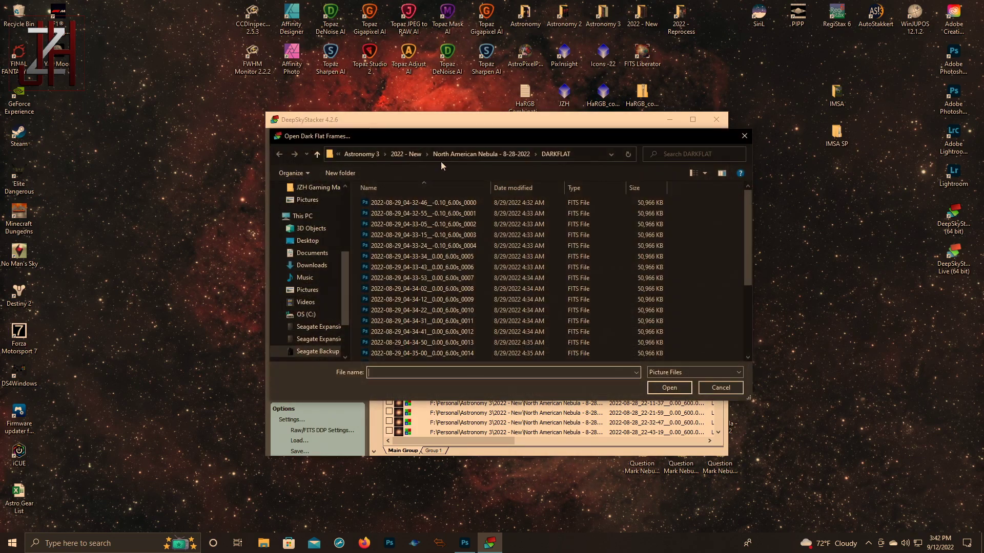
click(445, 203)
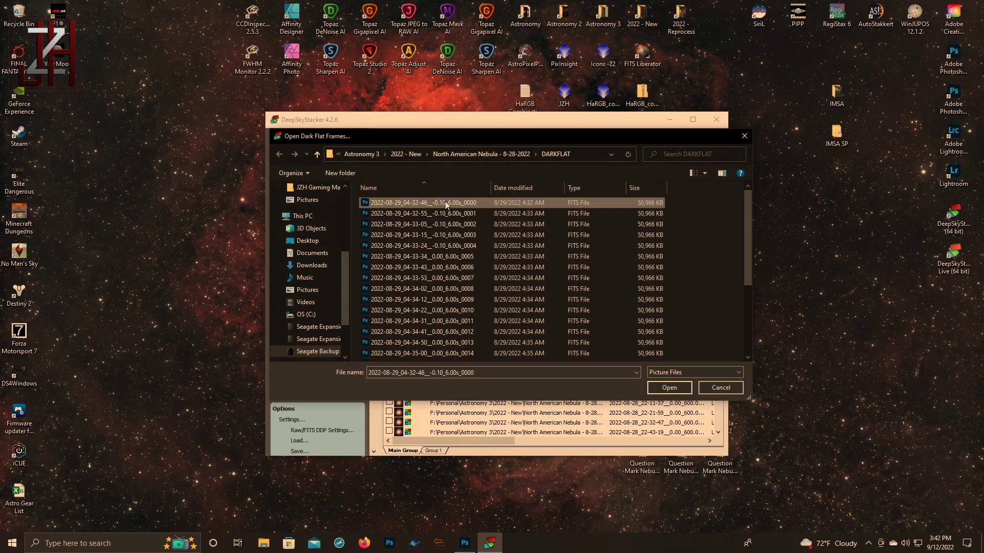
key(shift+Down)
key(shift+Down)
key(shift+Down)
key(shift+Down)
key(shift+Down)
key(shift+Down)
key(shift+Down)
key(shift+Down)
key(shift+Down)
key(shift+Down)
key(shift+Down)
key(shift+Down)
key(shift+Down)
key(shift+Down)
key(shift+Down)
key(shift+Down)
key(shift+Down)
key(shift+Down)
key(shift+Down)
key(shift+Down)
key(shift+Down)
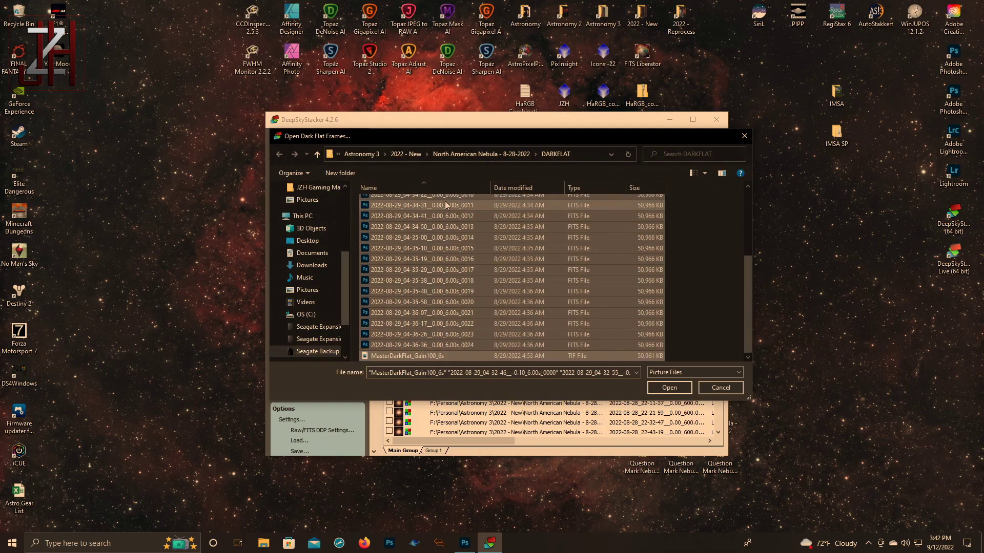
key(Return)
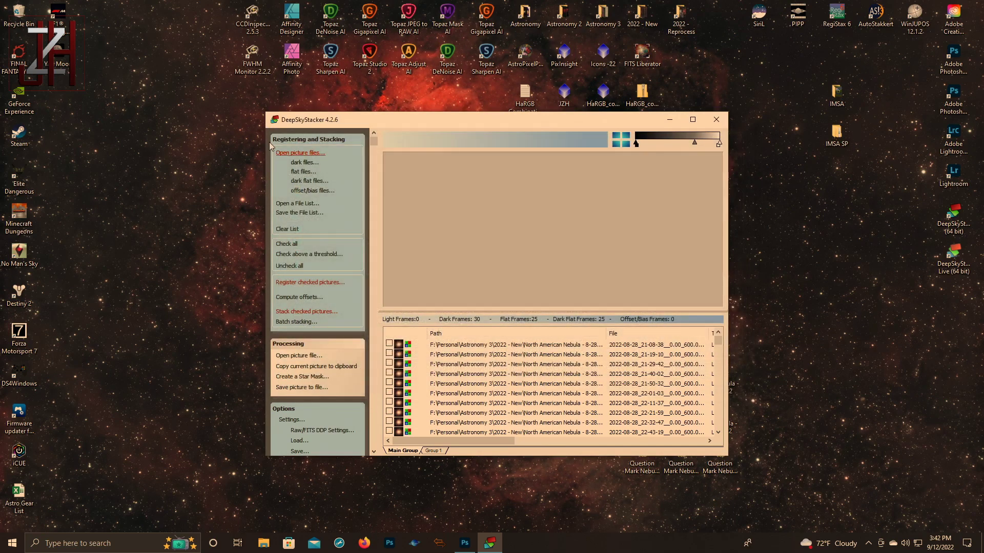
- Select the BIAS folder files as offset/bias frames, excluding MasterOffset_Gain100
click(314, 193)
click(433, 204)
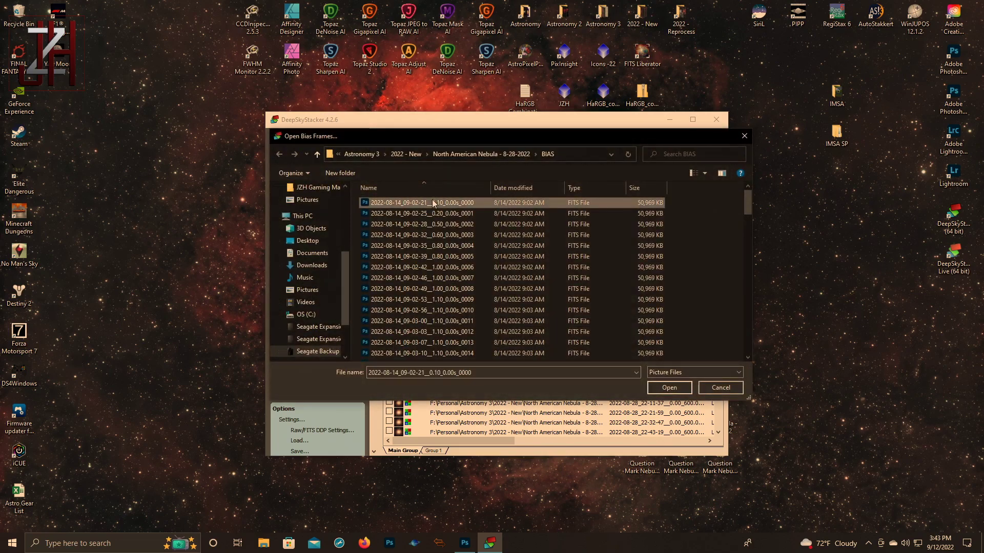
key(shift+Down)
key(shift+Down)
key(shift+Down)
key(shift+Down)
key(shift+Down)
key(shift+Down)
key(shift+Down)
key(shift+Down)
key(shift+Down)
key(shift+Down)
key(shift+Down)
key(shift+Down)
key(shift+Down)
key(shift+Down)
key(shift+Down)
key(shift+Down)
key(shift+Down)
key(shift+Down)
key(shift+Down)
key(shift+Down)
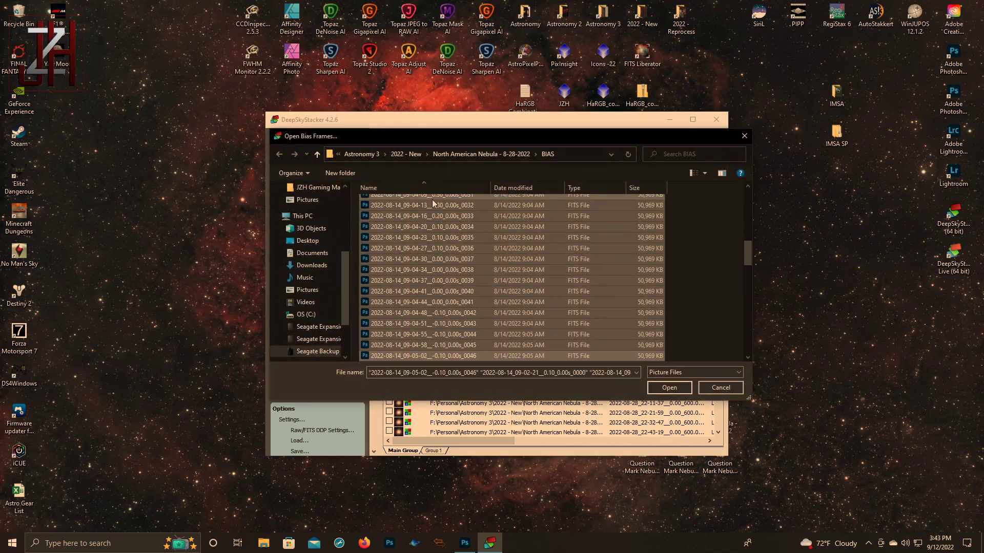
key(shift+Down)
key(shift+Down)
key(shift+Down)
key(shift+Down)
key(shift+Down)
key(shift+Down)
key(shift+Down)
key(shift+Down)
key(shift+Down)
key(shift+Down)
key(shift+Down)
key(shift+Down)
key(shift+Down)
key(shift+Down)
key(shift+Down)
key(shift+Down)
key(shift+Down)
key(shift+Down)
key(shift+Down)
key(shift+Down)
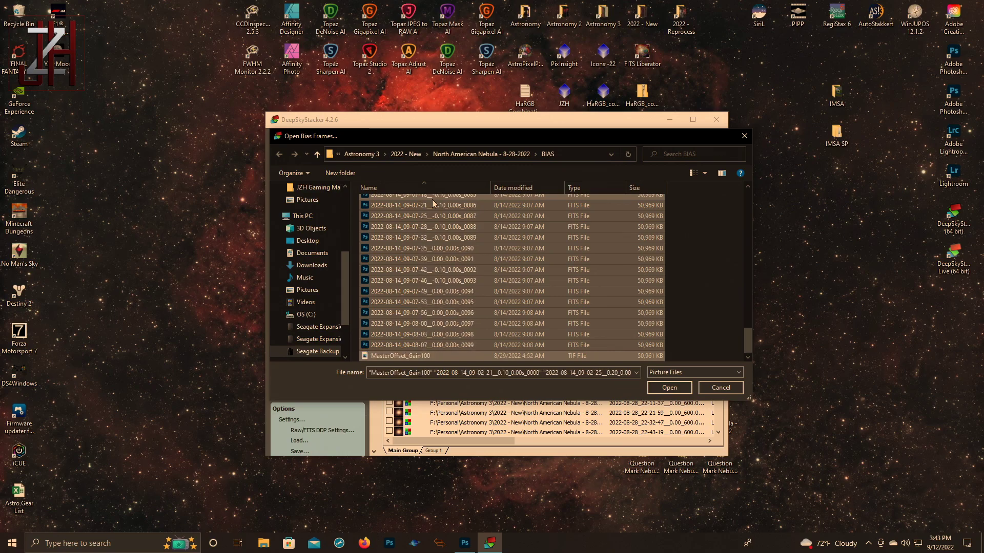
key(shift+Up)
- Confirm the 100 bias frames and check all 36 Main Group light frames
key(Return)
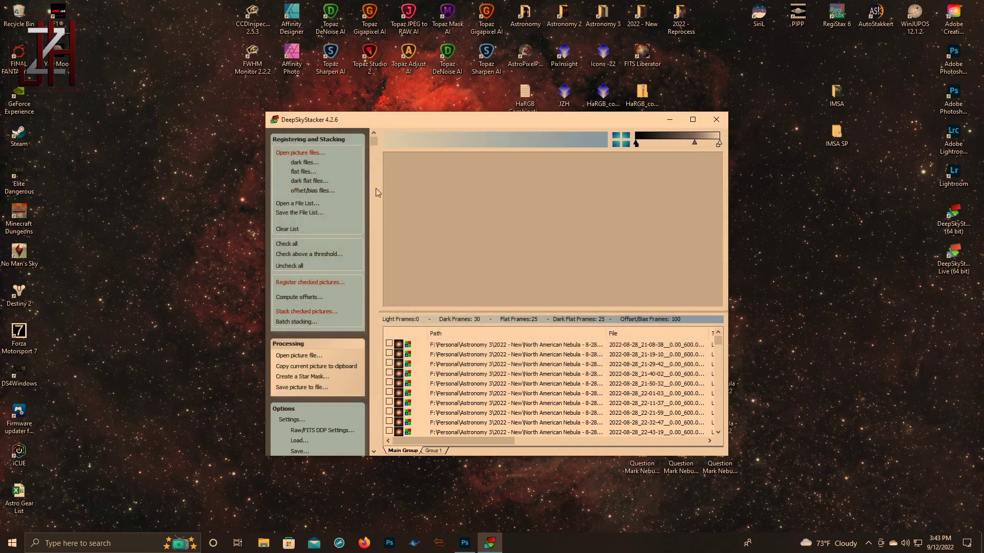
click(285, 245)
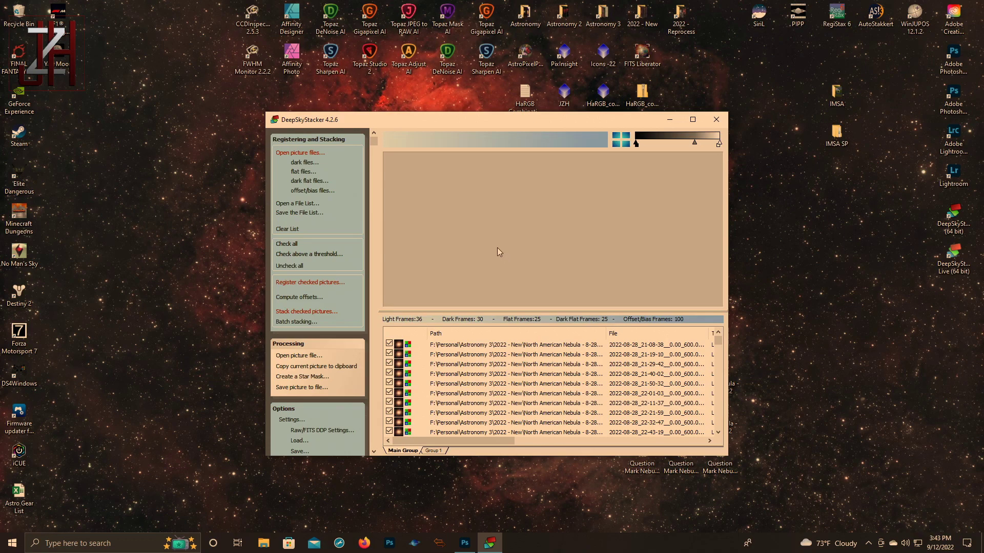
- In Group 1, pick the 8-28-2022 LIGHT files excluding the Autosave TIFs, then close the picker
click(433, 451)
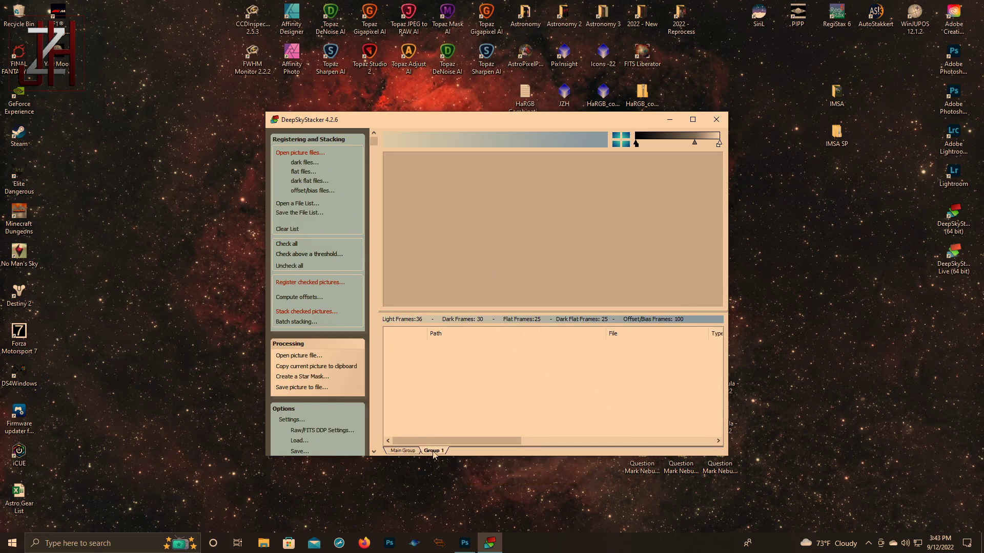
click(286, 153)
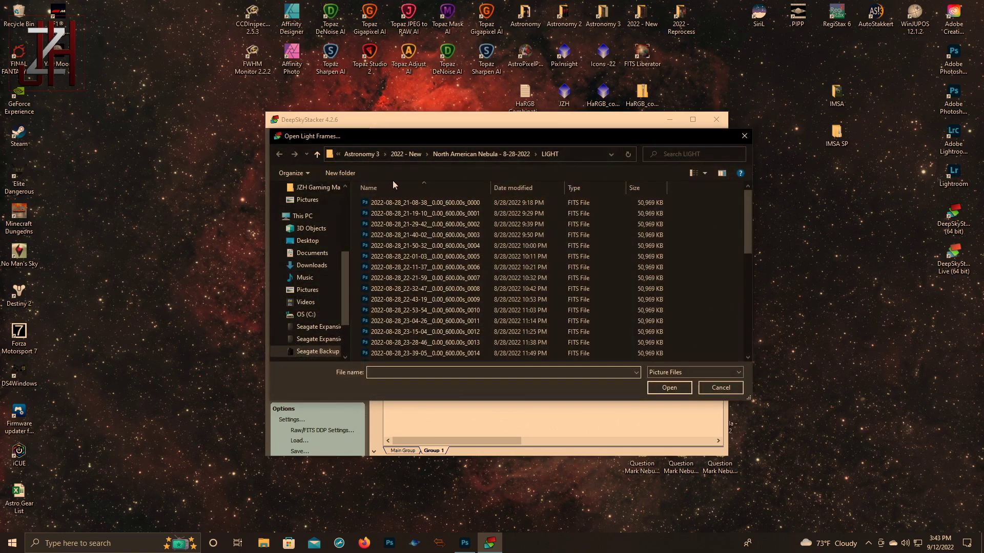
click(404, 204)
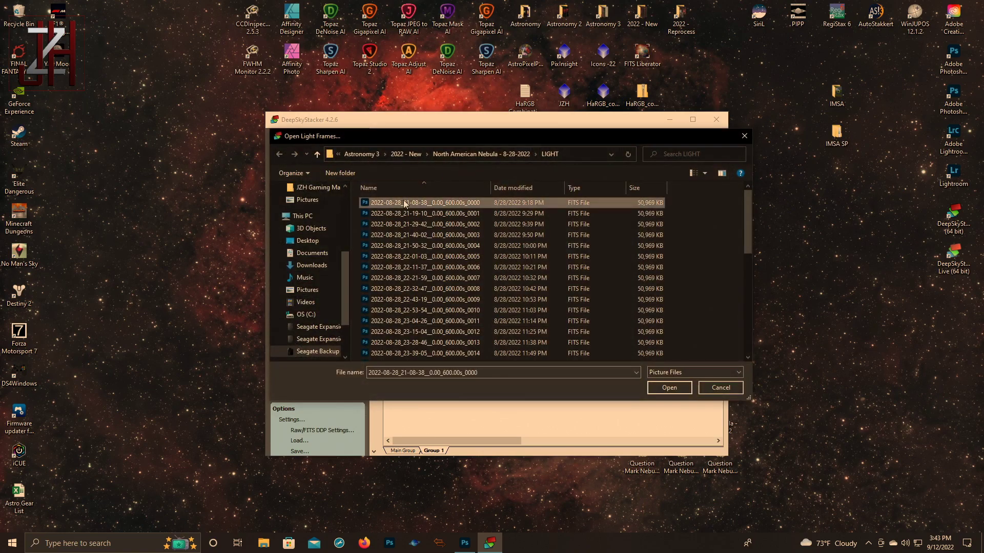
key(shift+Down)
key(shift+Down)
key(shift+Down)
key(shift+Down)
key(shift+Down)
key(shift+Down)
key(shift+Down)
key(shift+Down)
key(shift+Down)
key(shift+Down)
key(shift+Down)
key(shift+Down)
key(shift+Down)
key(shift+Down)
key(shift+Down)
key(shift+Down)
key(shift+Down)
key(shift+Down)
key(shift+Down)
key(shift+Down)
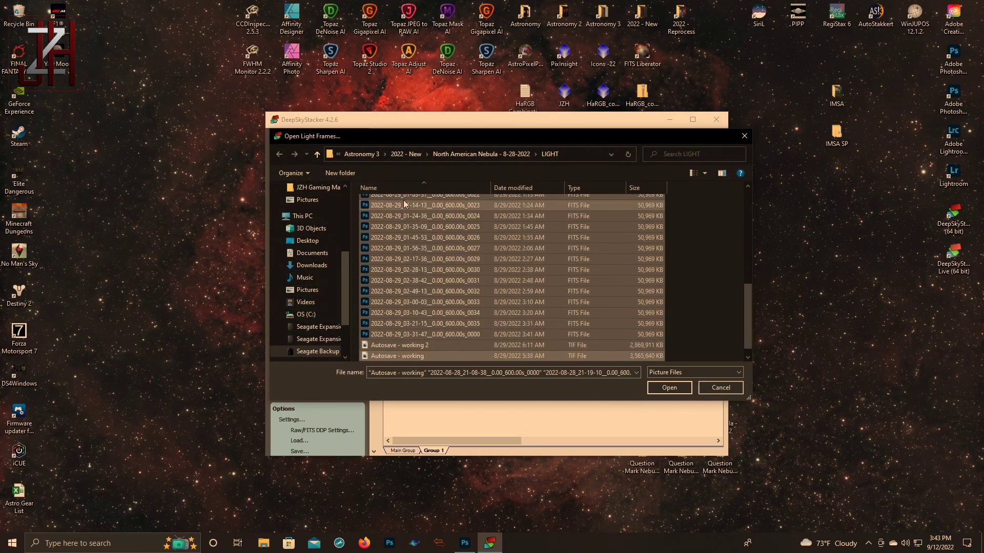
key(shift+Up)
key(shift+Up)
key(Return)
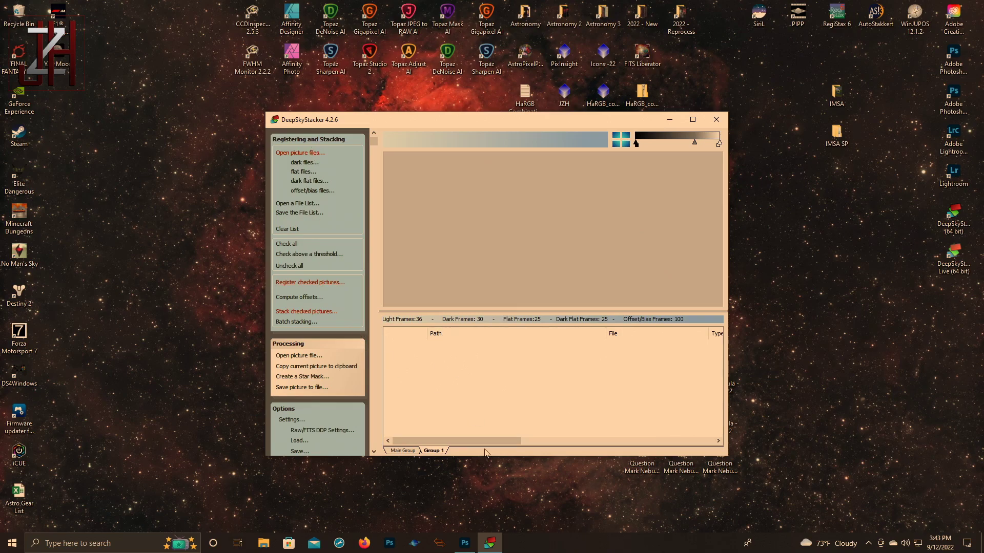
- Add 1B3A1677–1B3A1681 from the North American Nebula - 6-22-2022 lights folder to Group 1
click(297, 153)
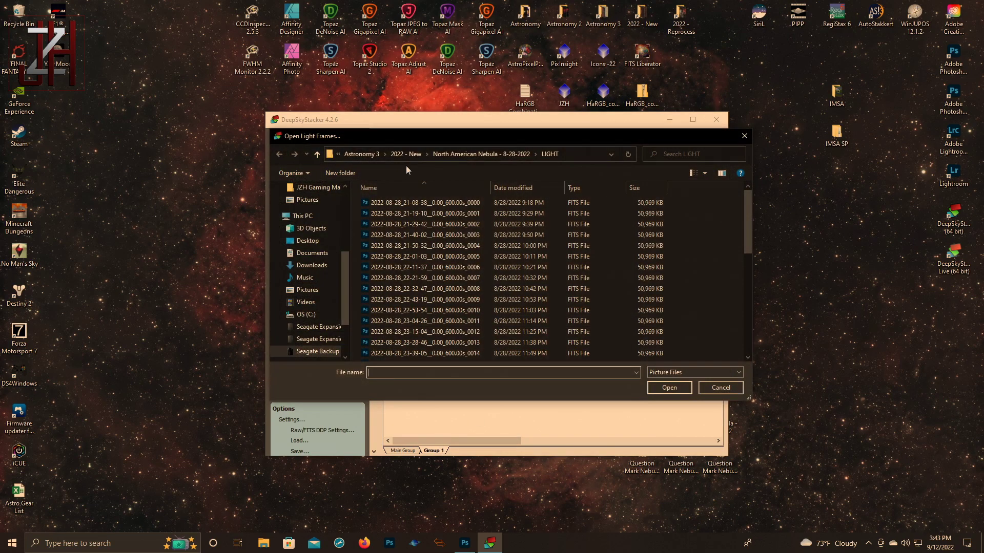
click(439, 154)
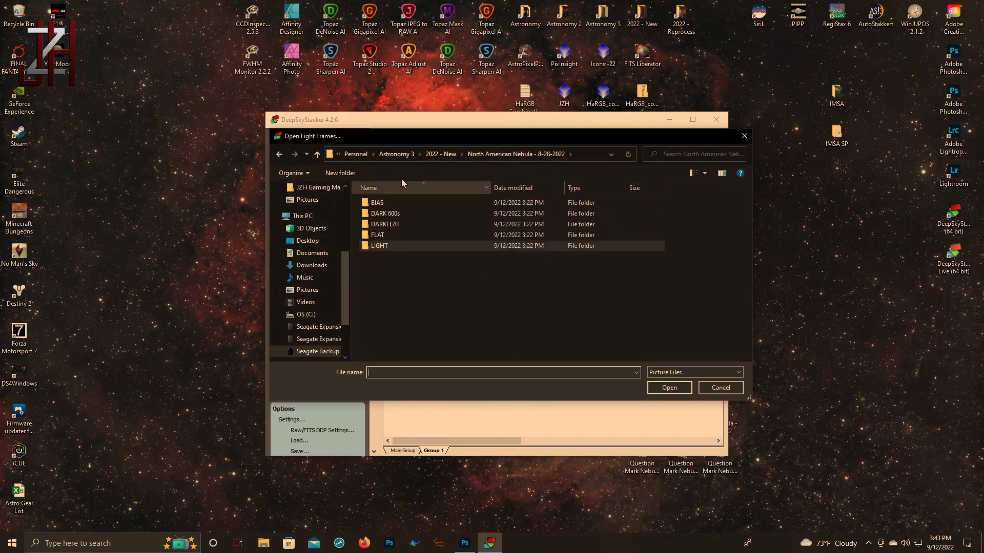
click(436, 154)
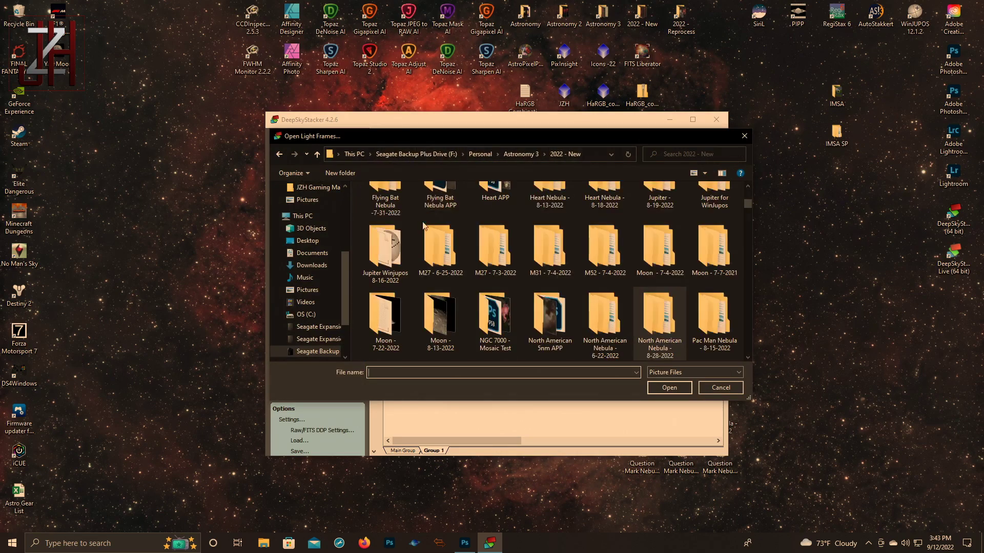
double_click(587, 319)
double_click(397, 247)
click(393, 210)
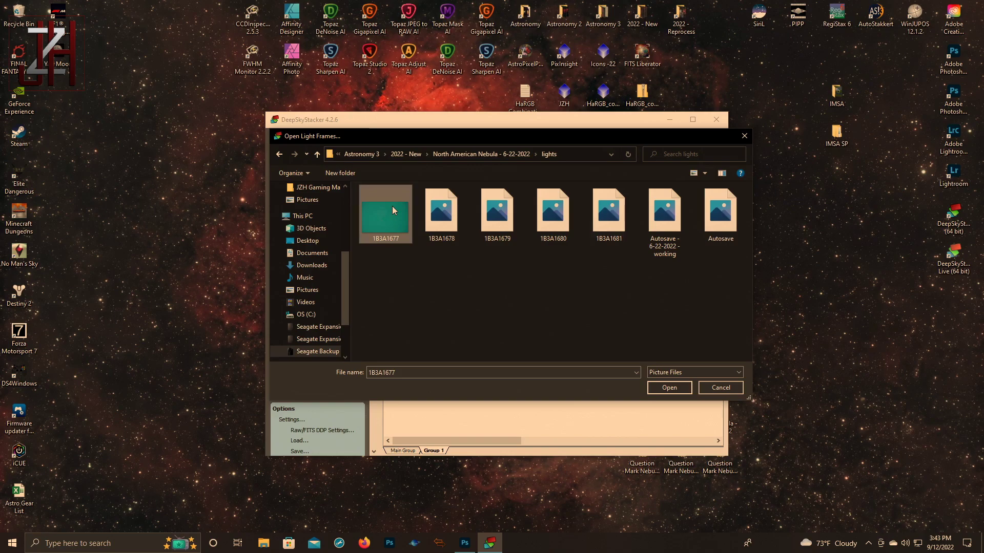
key(shift+Right)
key(shift+Right)
key(shift+Right)
key(shift+Right)
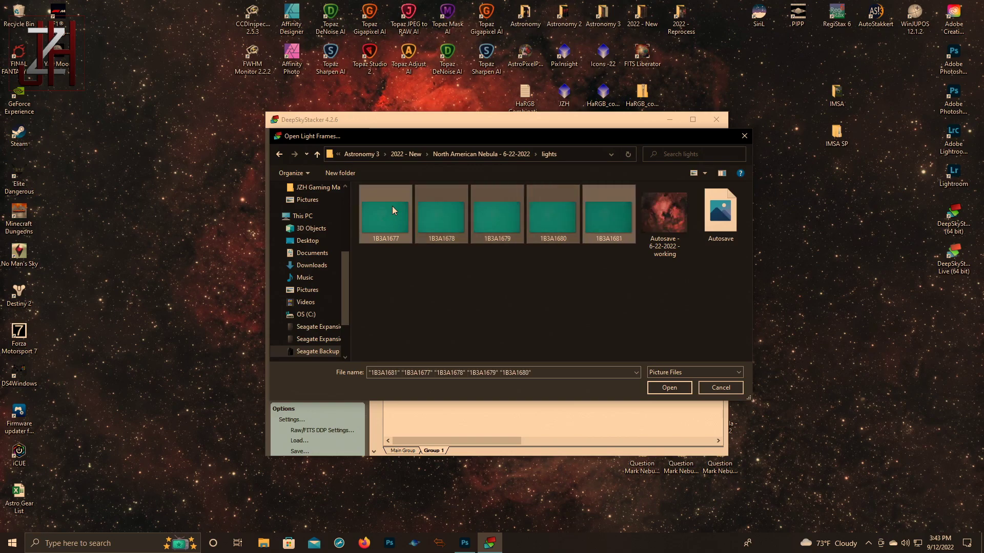
key(Return)
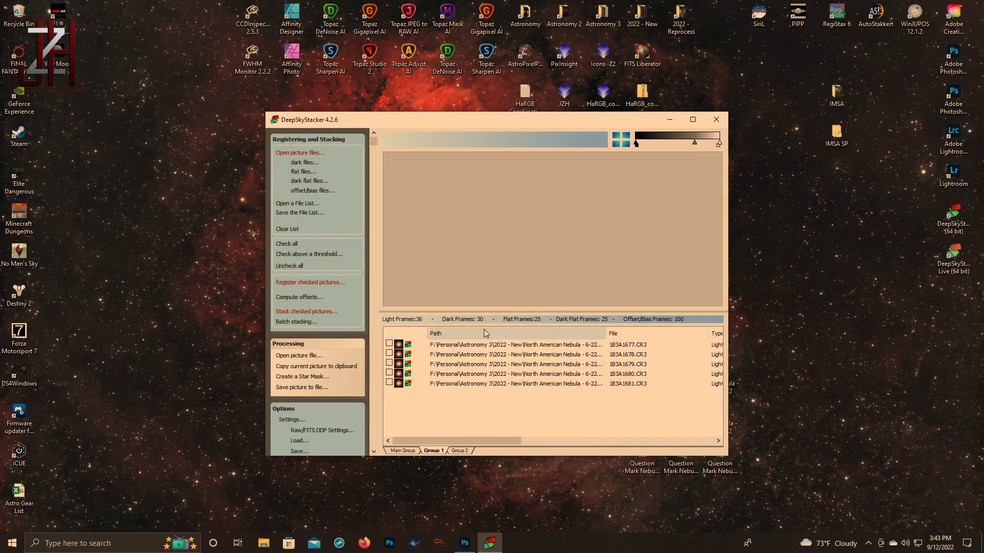
- Compare the Main Group and Group 2 lists, then delete all five Group 1 frames
click(410, 453)
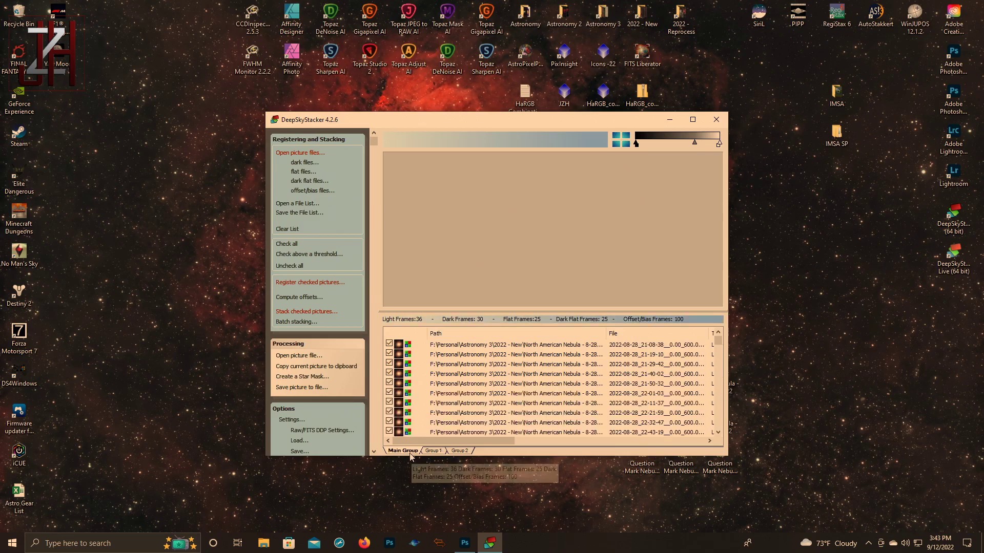
click(432, 451)
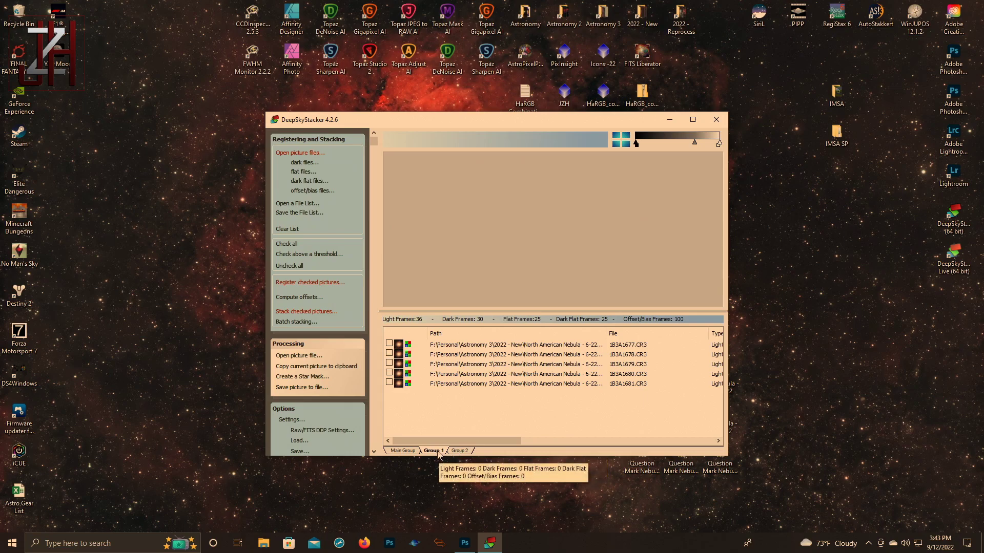
click(458, 451)
click(432, 450)
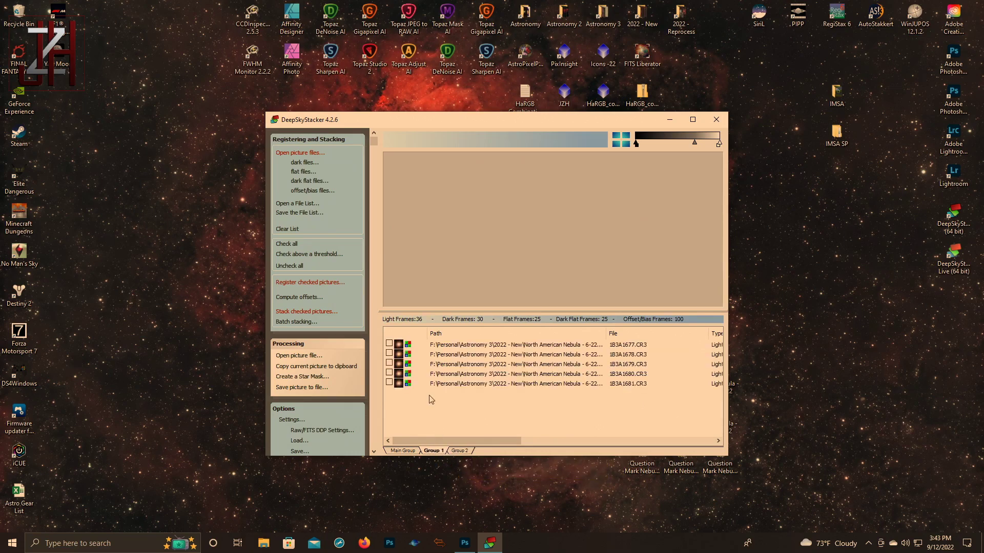
click(442, 347)
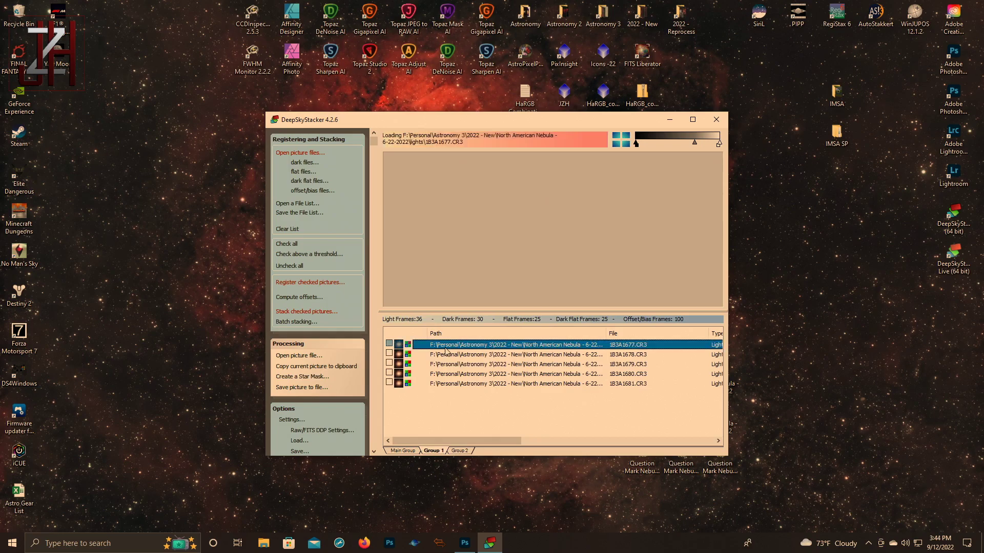
key(ctrl+a)
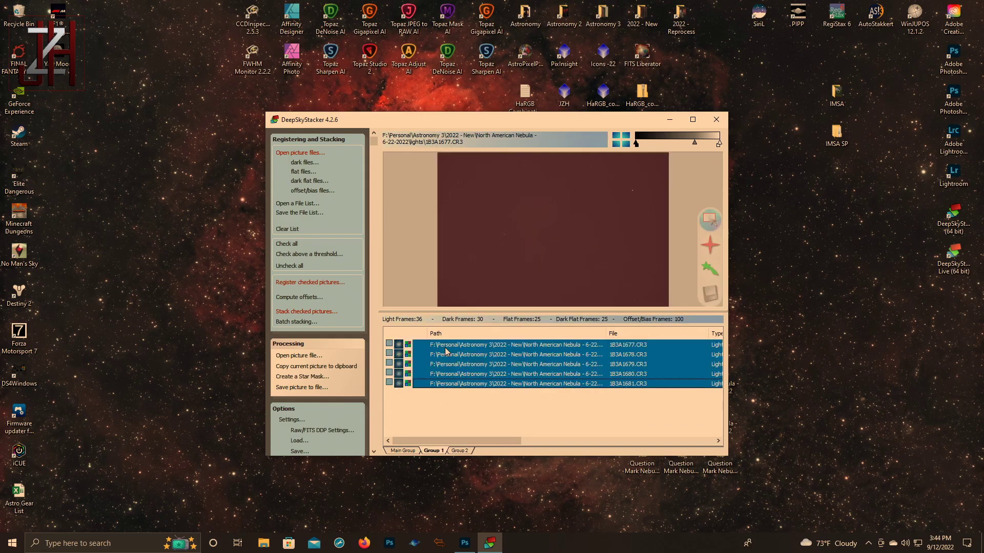
key(Delete)
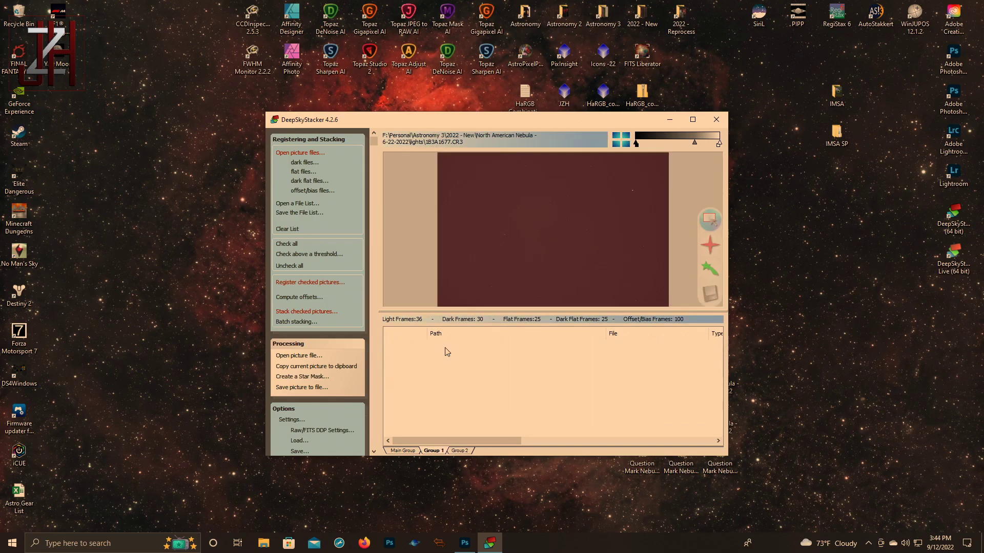
- Back in the Main Group, register checked frames and enlarge the Recommended Settings dialog to read it
click(410, 452)
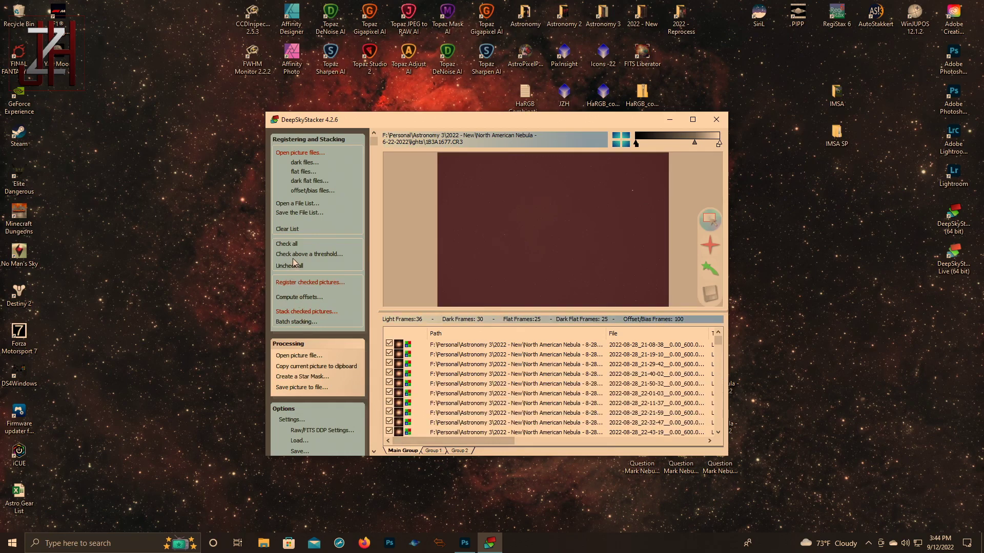
click(311, 282)
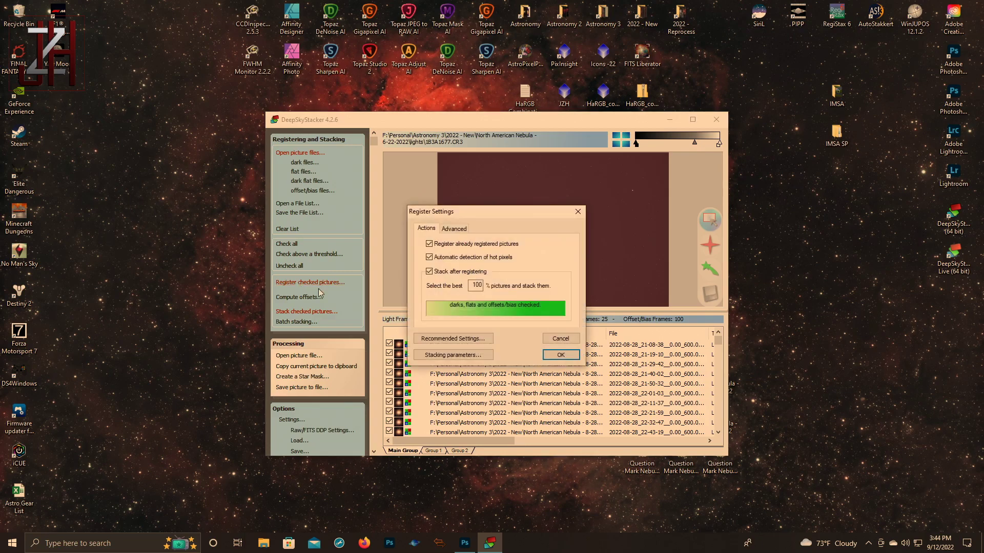
click(453, 339)
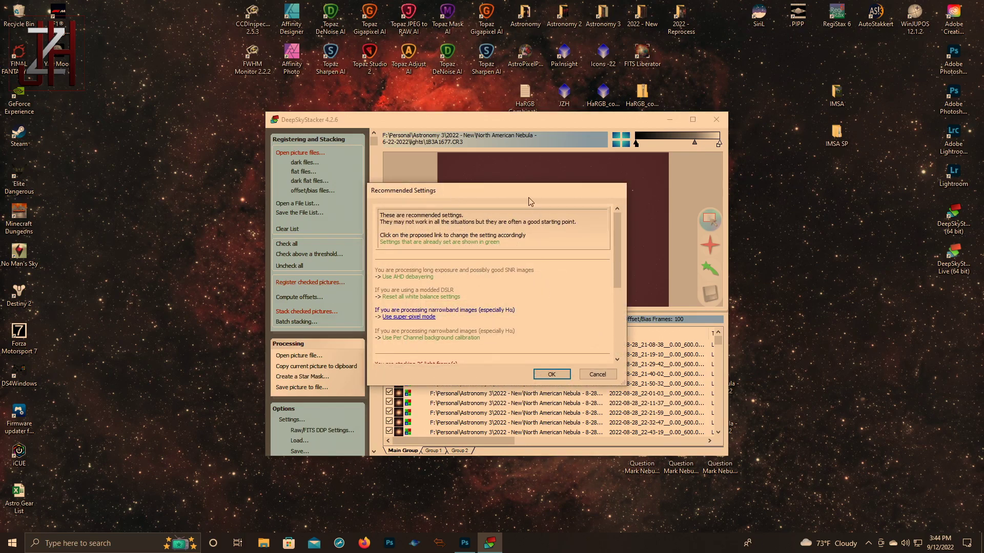
drag(529, 201, 499, 110)
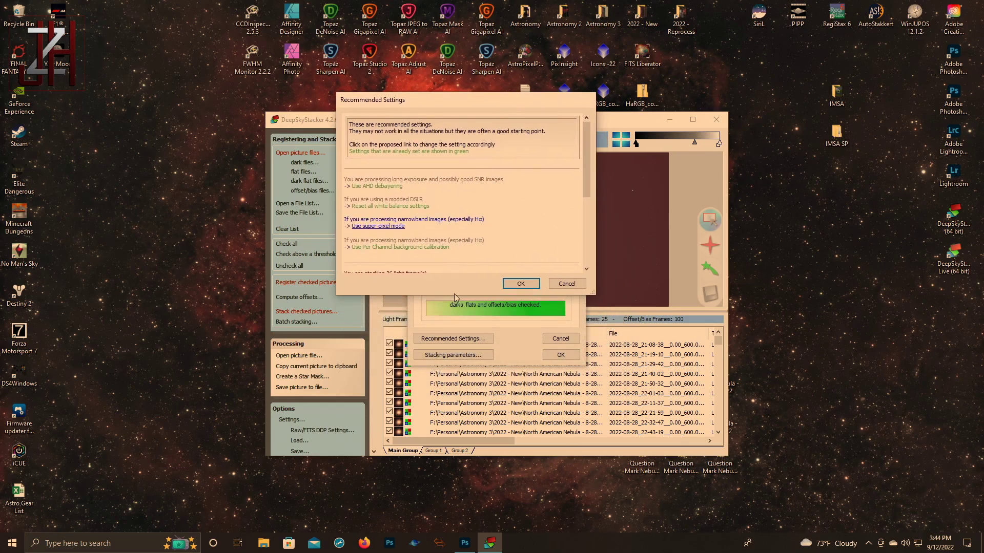
drag(456, 294, 440, 479)
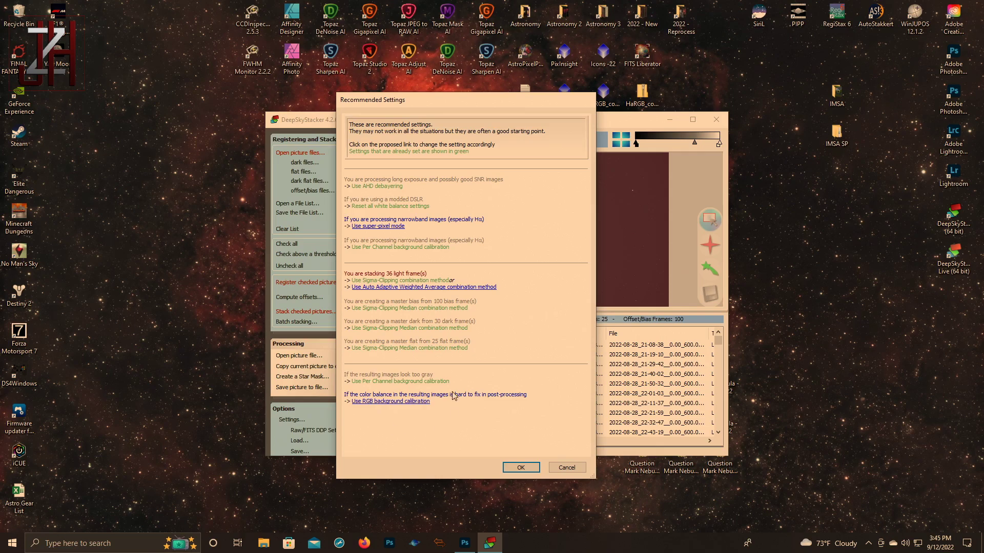
- Keep Standard Mode after comparing Mosaic framing, then review Light (Kappa-Sigma) and Dark (Median Kappa-Sigma) methods
click(521, 467)
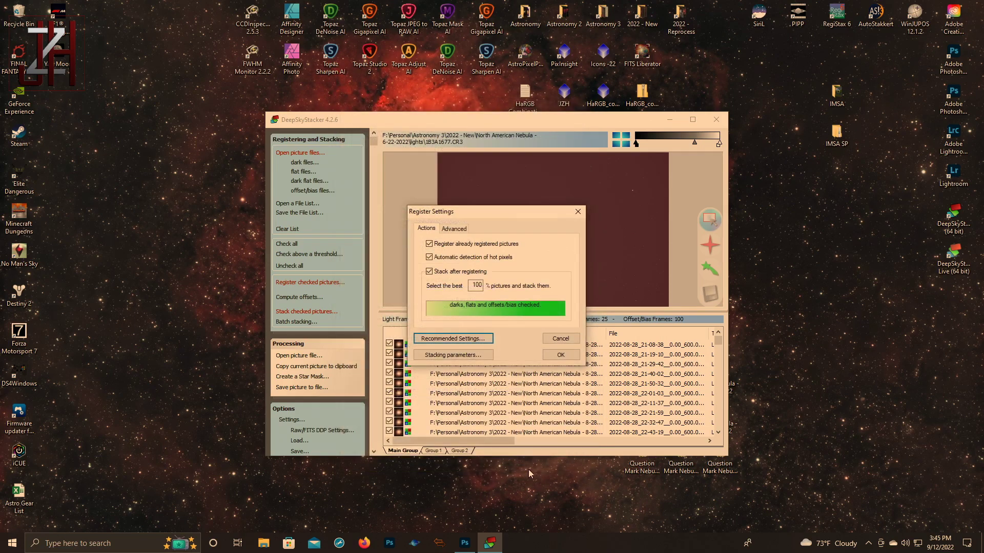
click(476, 355)
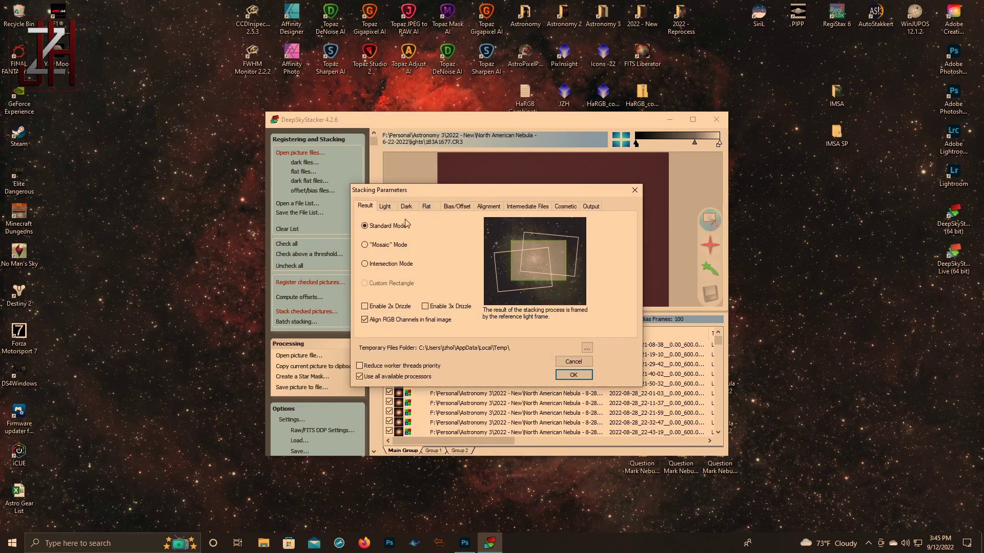
click(365, 245)
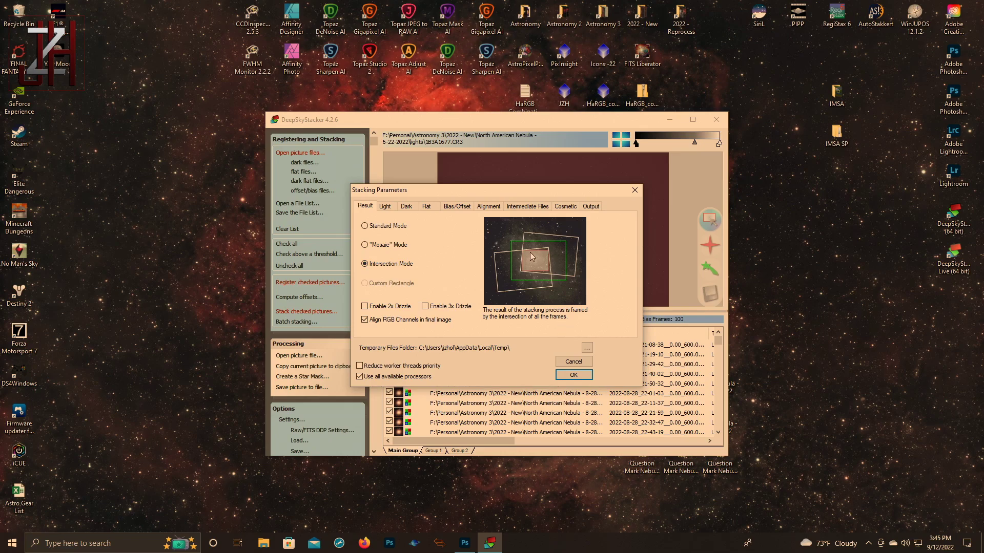
click(365, 245)
click(364, 226)
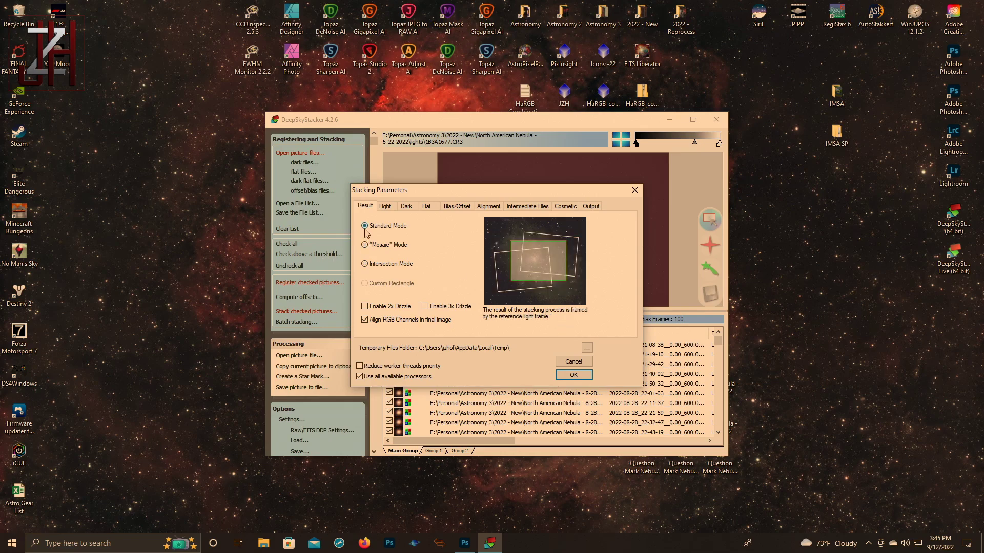
click(365, 245)
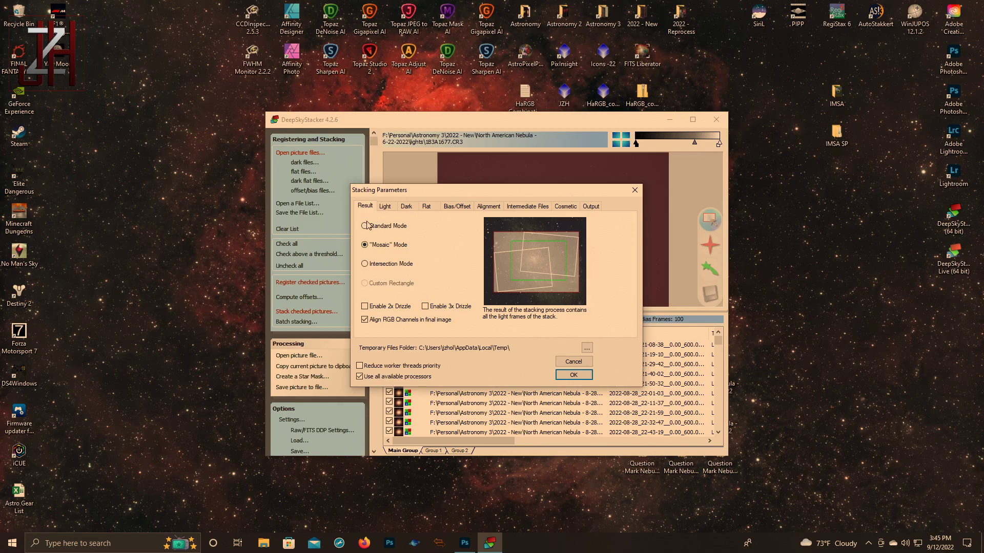
click(368, 228)
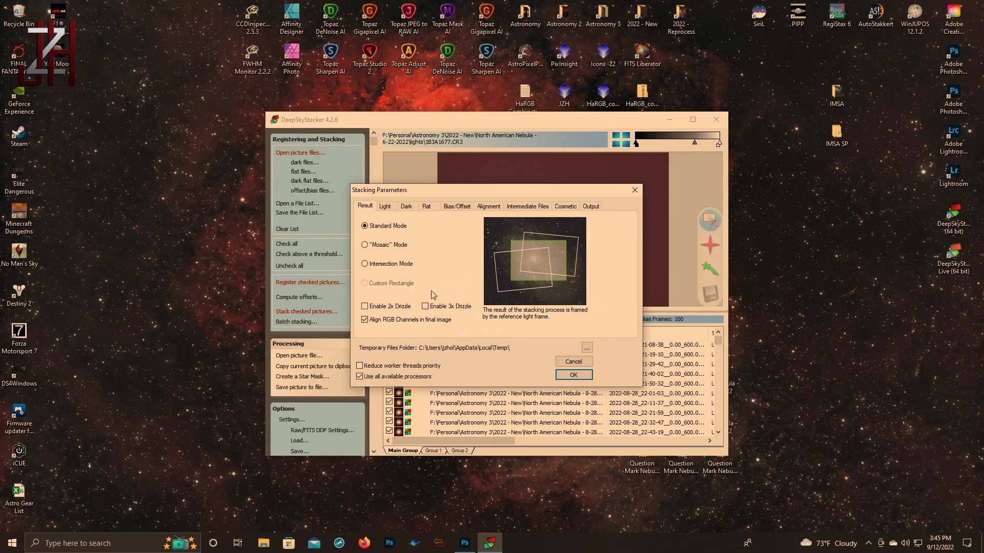
click(393, 212)
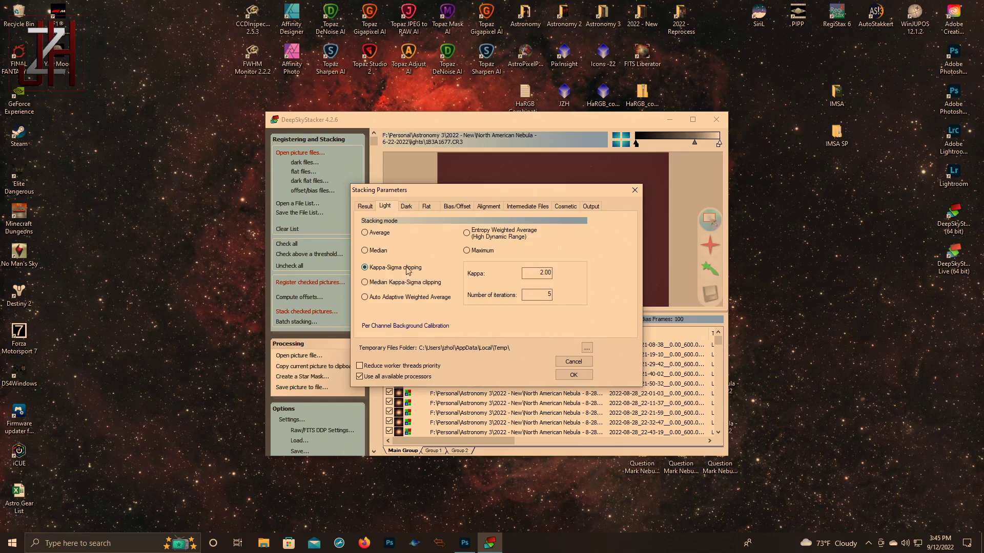
click(408, 208)
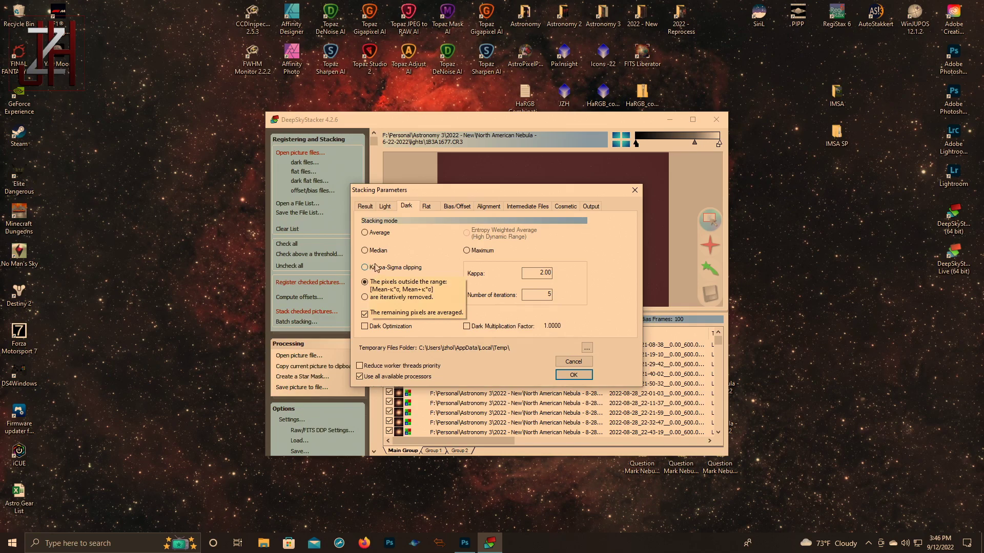
- Review the Flat, Bias/Offset, Alignment (Automatic) and Intermediate Files (TIFF, none created) settings
click(431, 211)
click(459, 208)
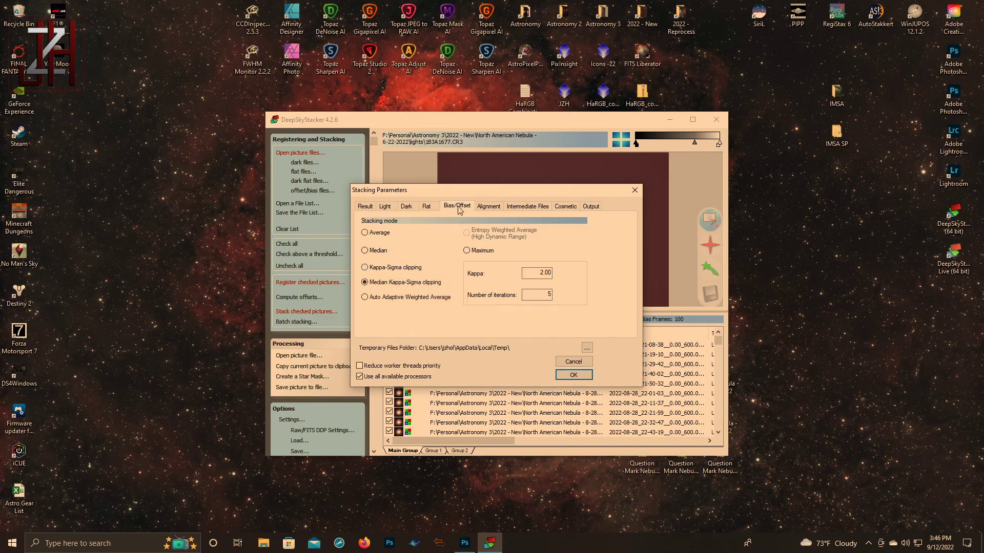
click(488, 208)
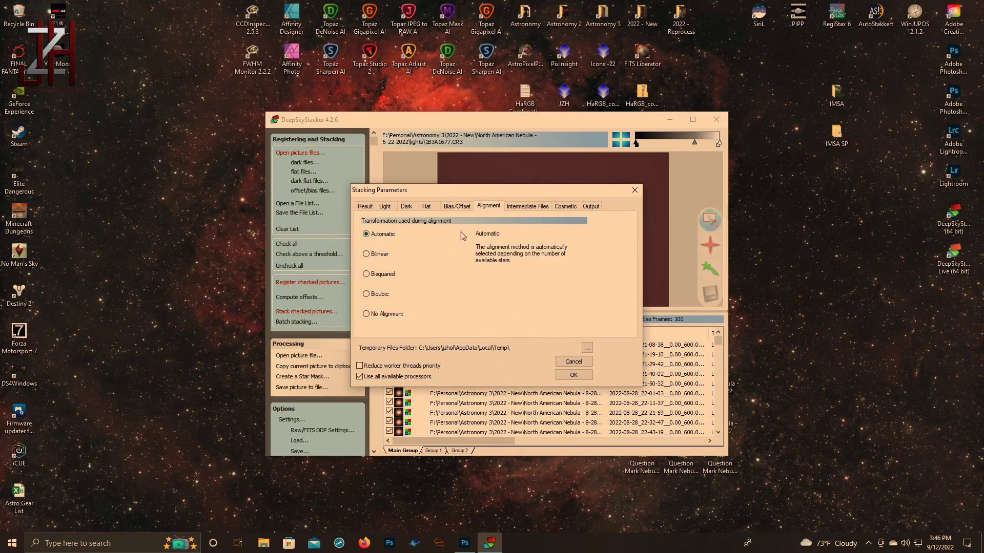
click(527, 208)
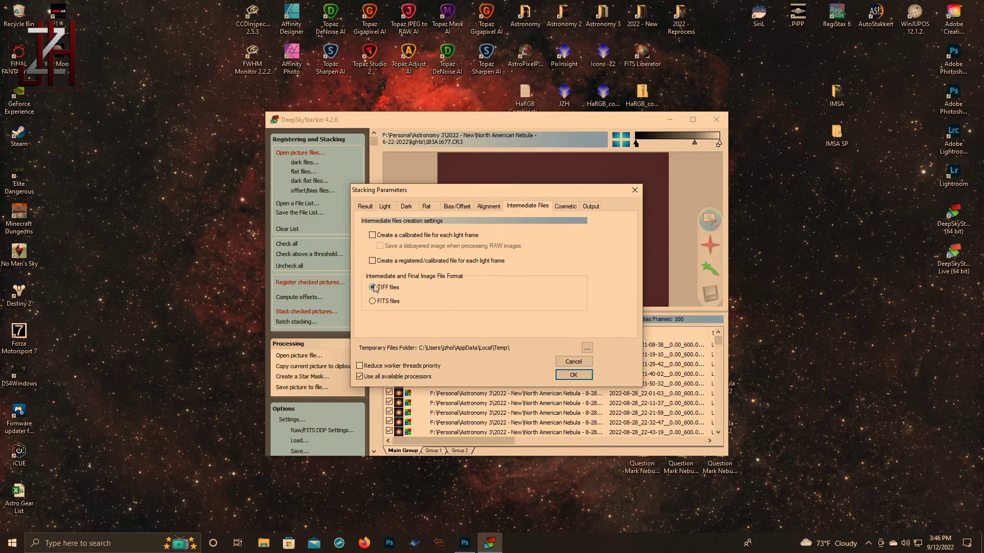
- Check the Cosmetic hot/cold pixel options and the Output settings saving Autosave in the reference frame's folder
click(566, 206)
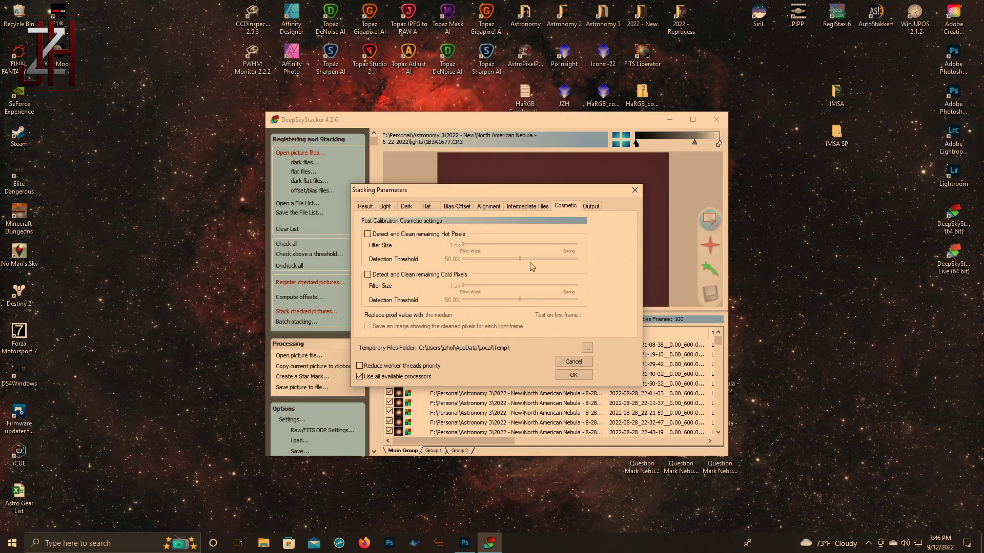
click(592, 206)
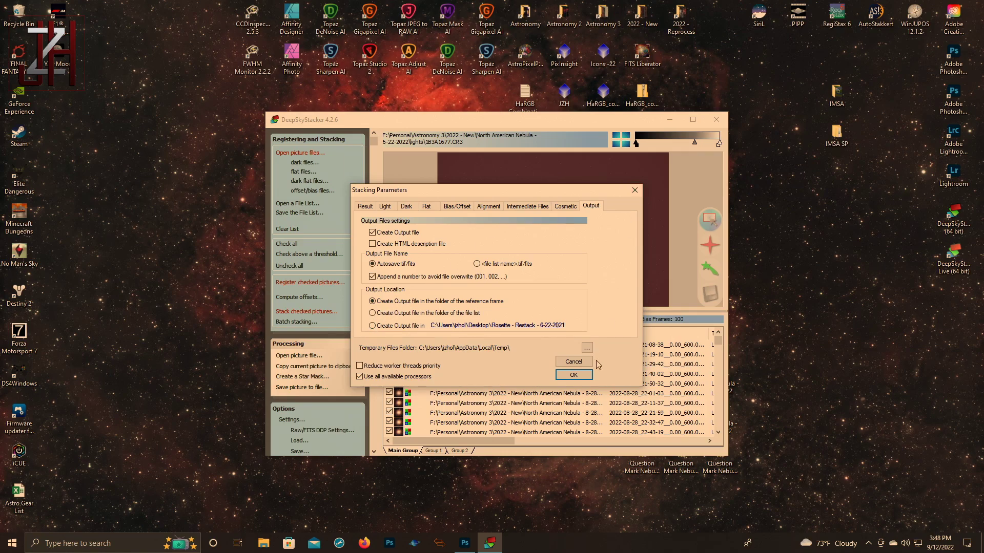
- Accept both settings dialogs and scroll the summary: 36 frames, 6 hr, 5.8 Gb temporary space
click(586, 376)
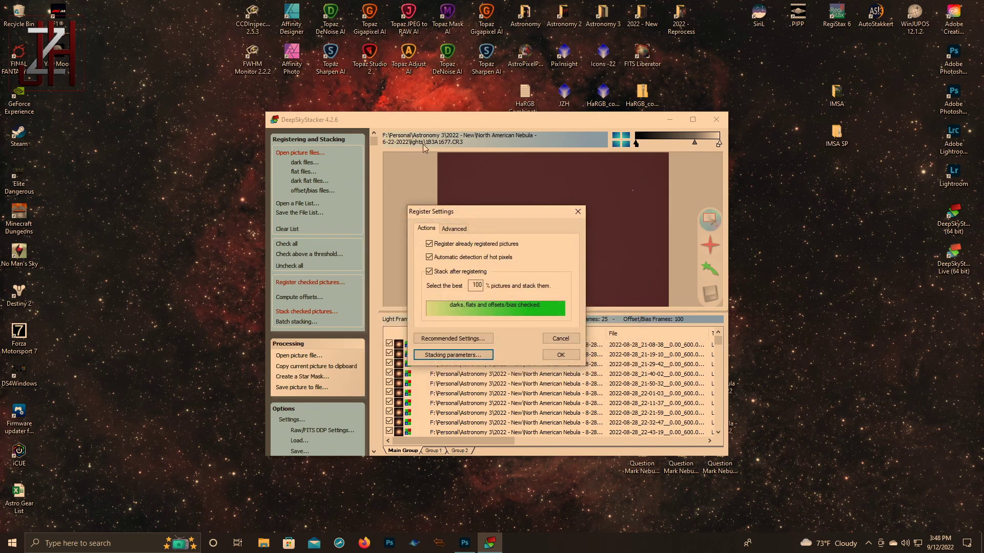
click(560, 355)
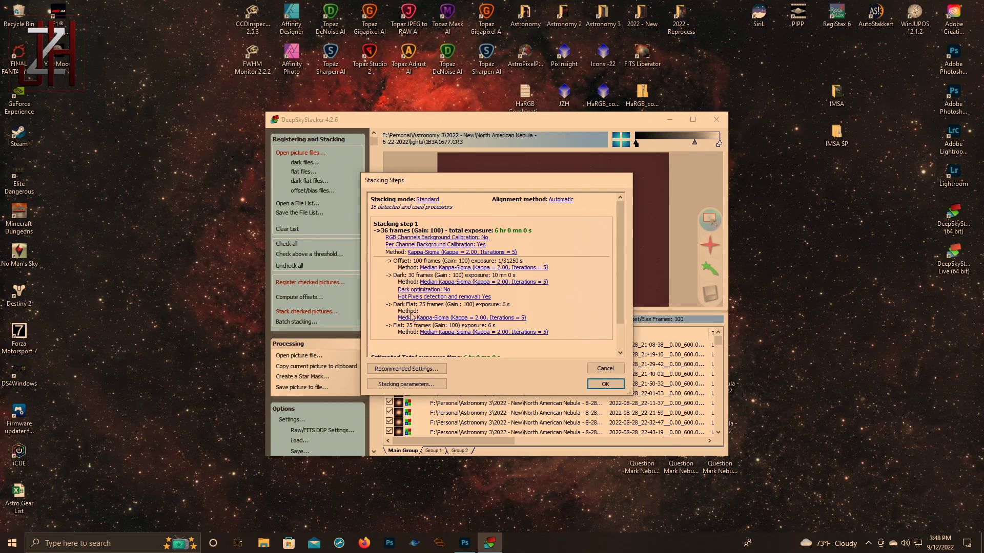
scroll(403, 334, down, 3)
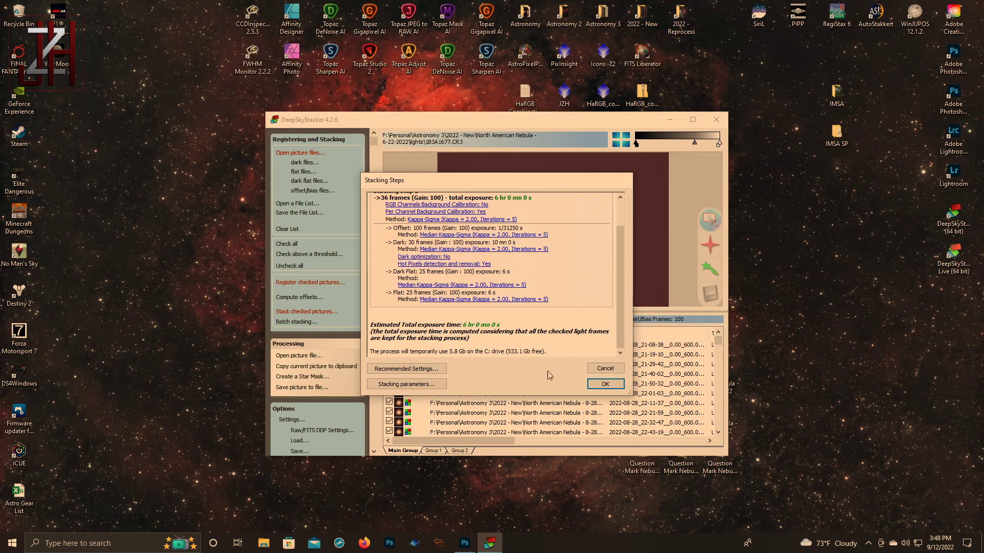
- Start stacking the frames, then stop it while the master flat builds (flat frame 20 of 25)
click(593, 385)
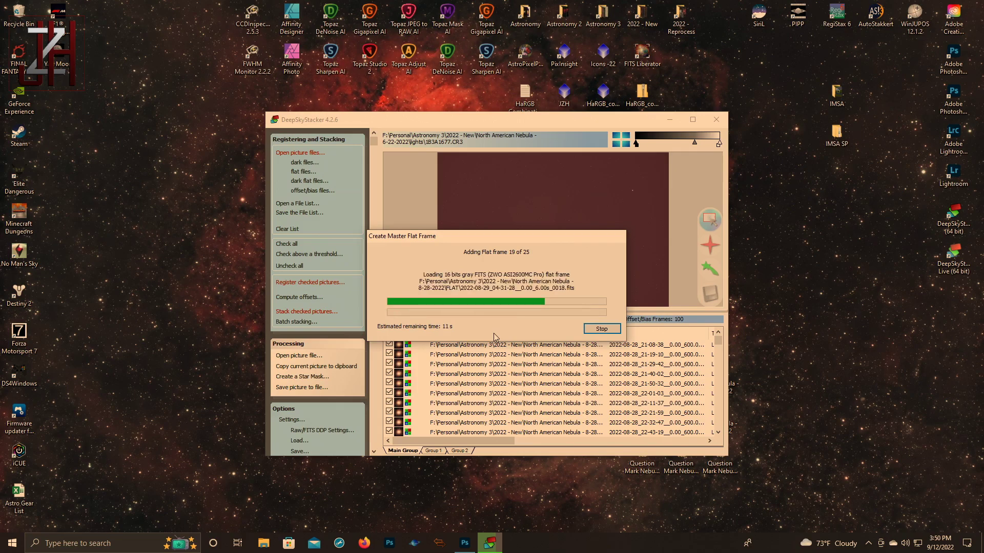
click(601, 329)
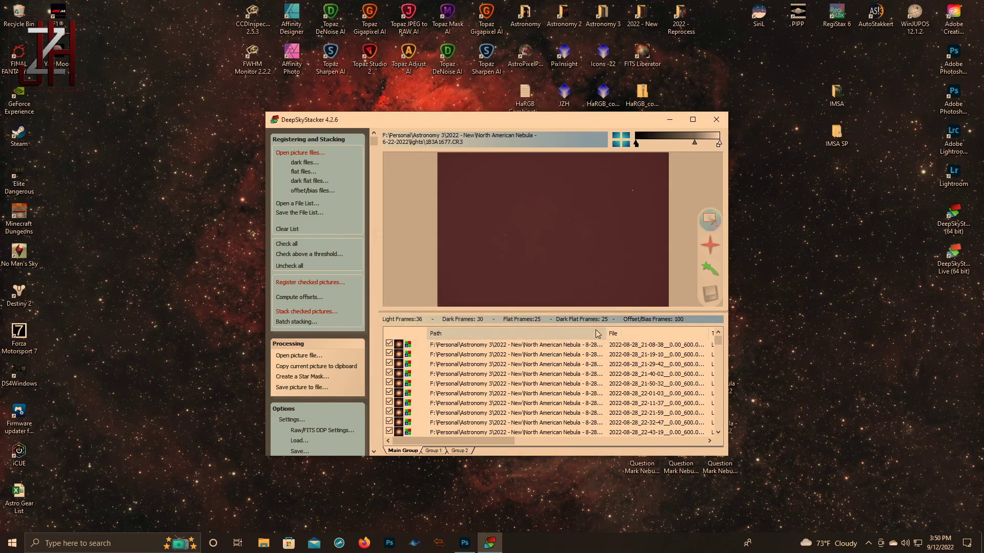